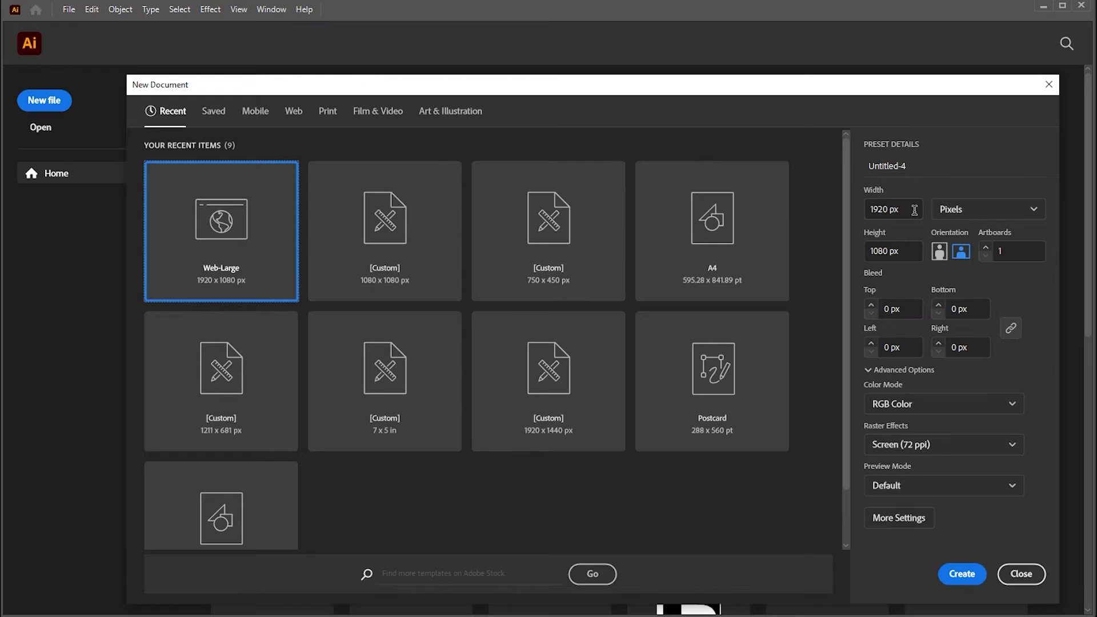
# Step: Create a 1920 × 1080 px RGB document from the Web-Large preset
pyautogui.click(910, 212)
pyautogui.click(899, 252)
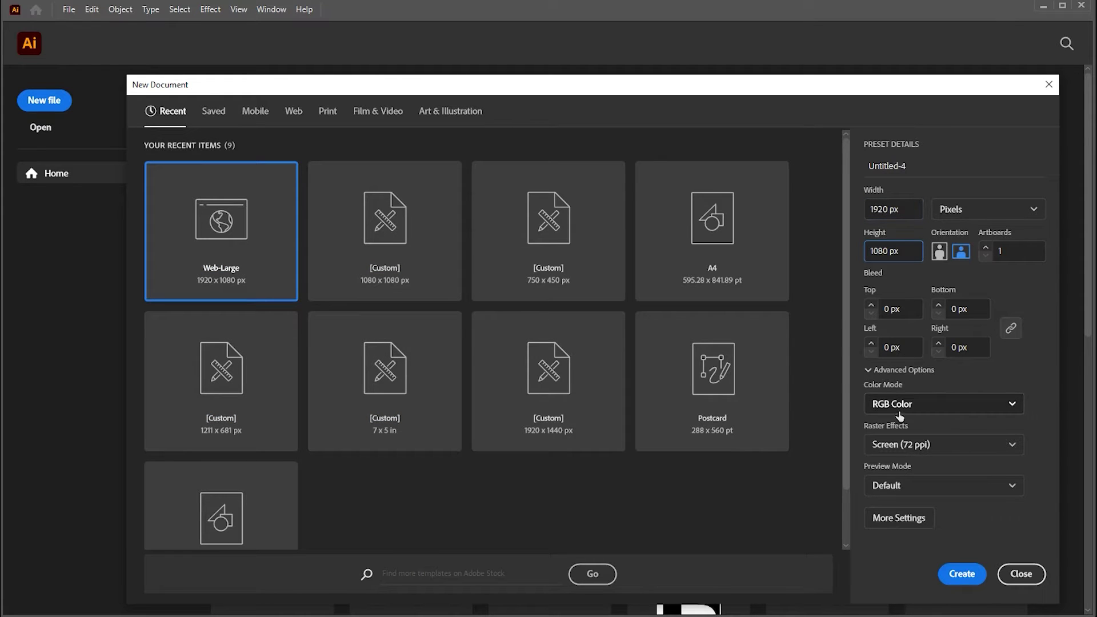
pyautogui.click(961, 572)
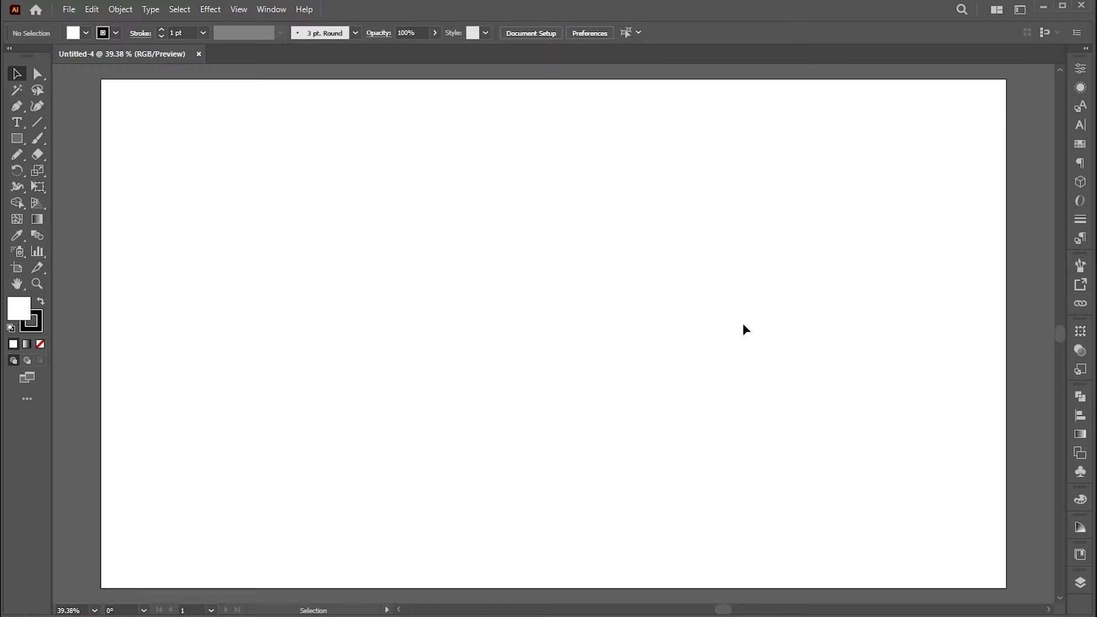
# Step: Draw a rectangle with black fill and no stroke in the artboard's upper left
pyautogui.click(16, 139)
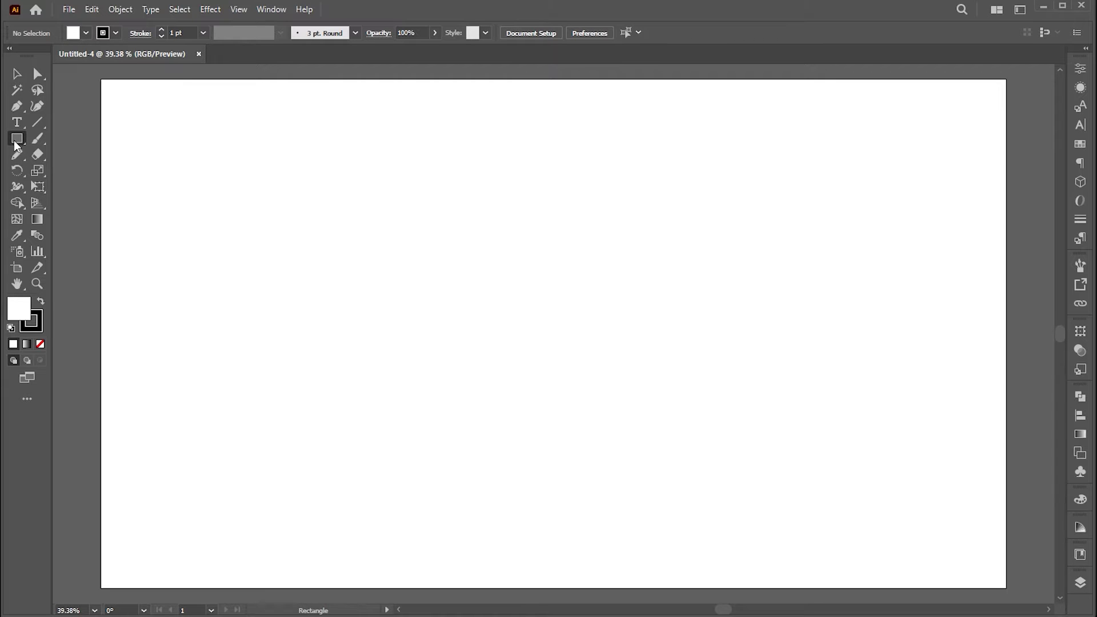
pyautogui.moveTo(268, 155); pyautogui.dragTo(497, 221)
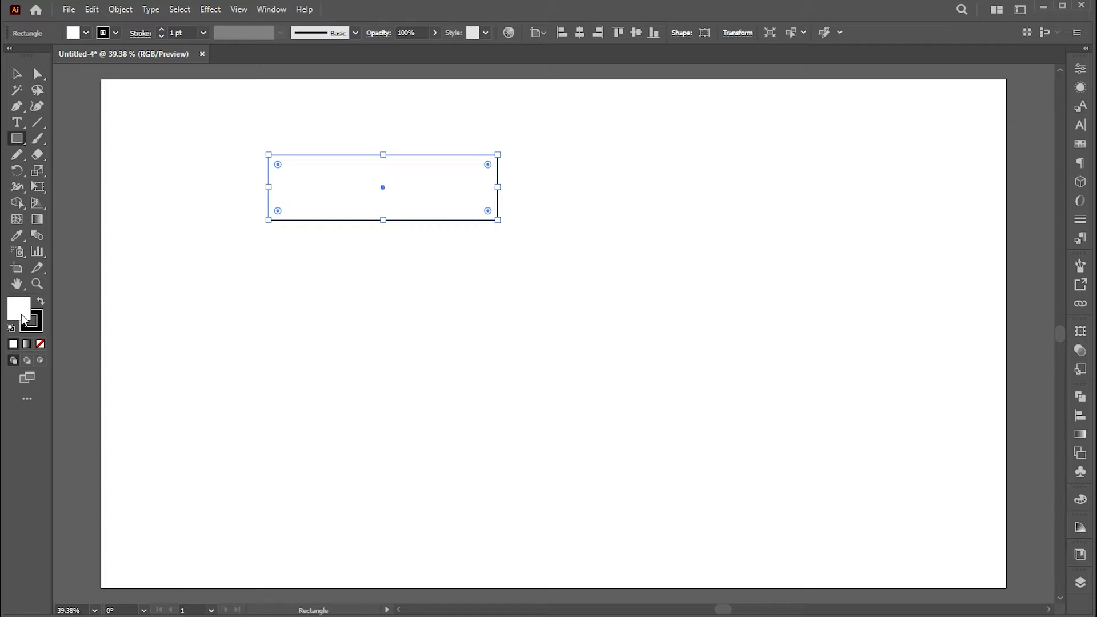
pyautogui.click(42, 306)
pyautogui.click(40, 344)
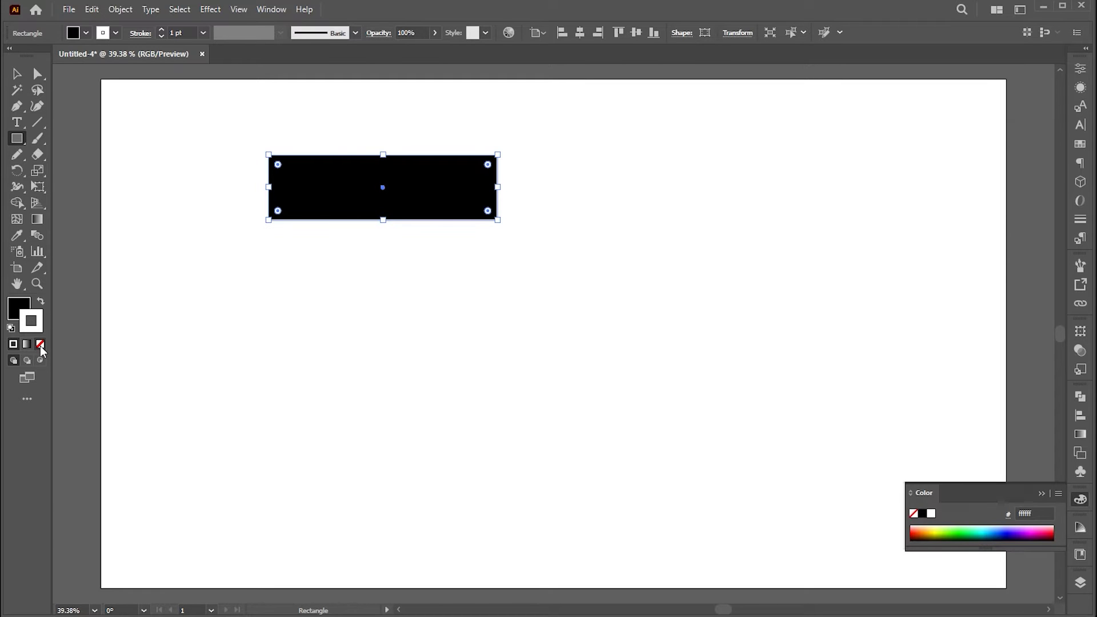
pyautogui.click(1044, 495)
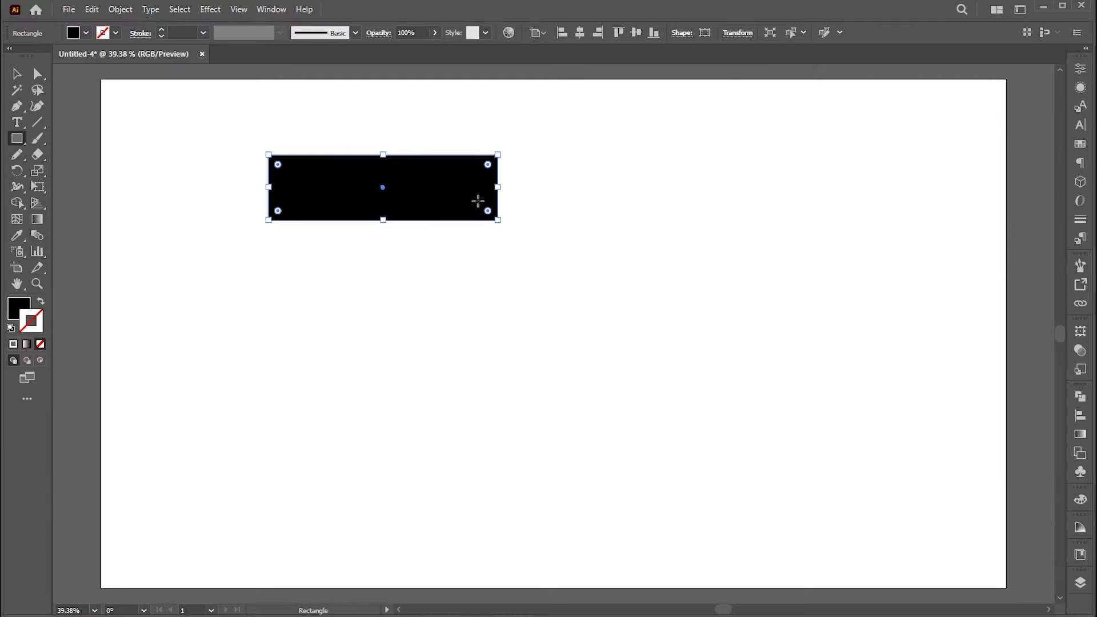
# Step: Duplicate the bar, rotate the copy upright, and stack it above the horizontal bar
pyautogui.press('v')
pyautogui.moveTo(498, 221); pyautogui.dragTo(507, 225)
pyautogui.moveTo(430, 209)
pyautogui.mouseDown()
pyautogui.moveTo(426, 431)
pyautogui.moveTo(426, 267)
pyautogui.mouseUp()
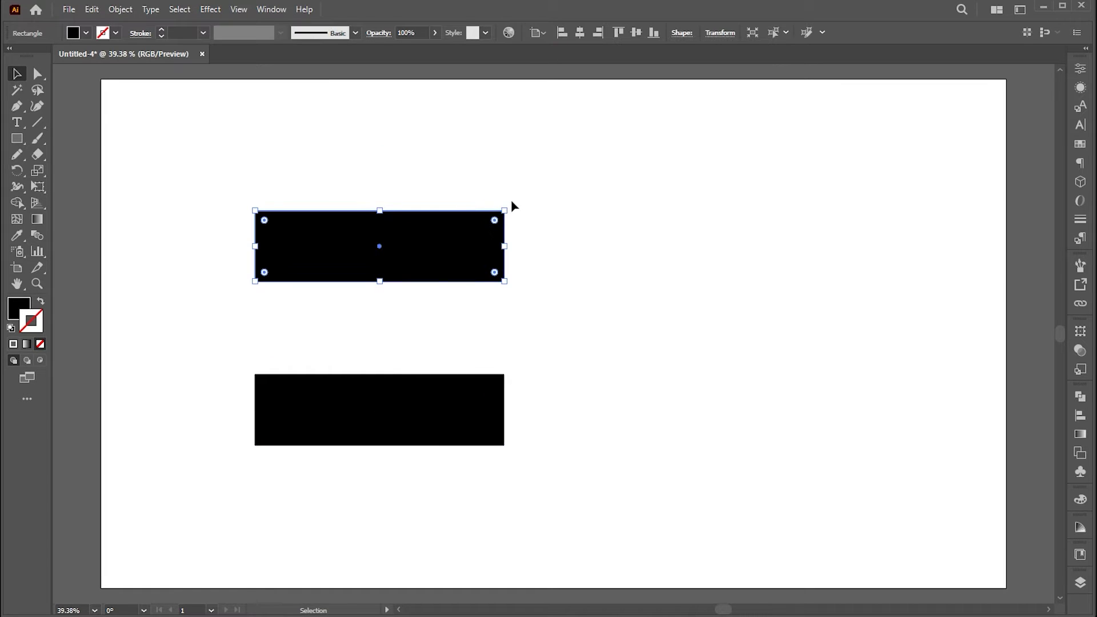
pyautogui.moveTo(511, 206); pyautogui.dragTo(440, 326)
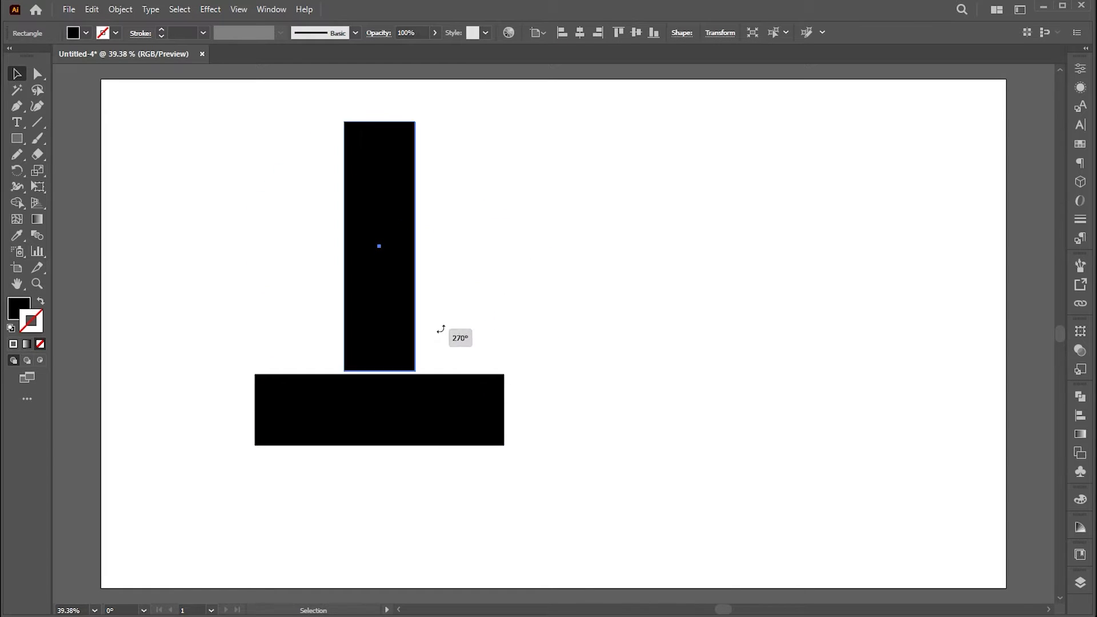
pyautogui.moveTo(386, 304); pyautogui.dragTo(384, 274)
pyautogui.moveTo(391, 428); pyautogui.dragTo(383, 482)
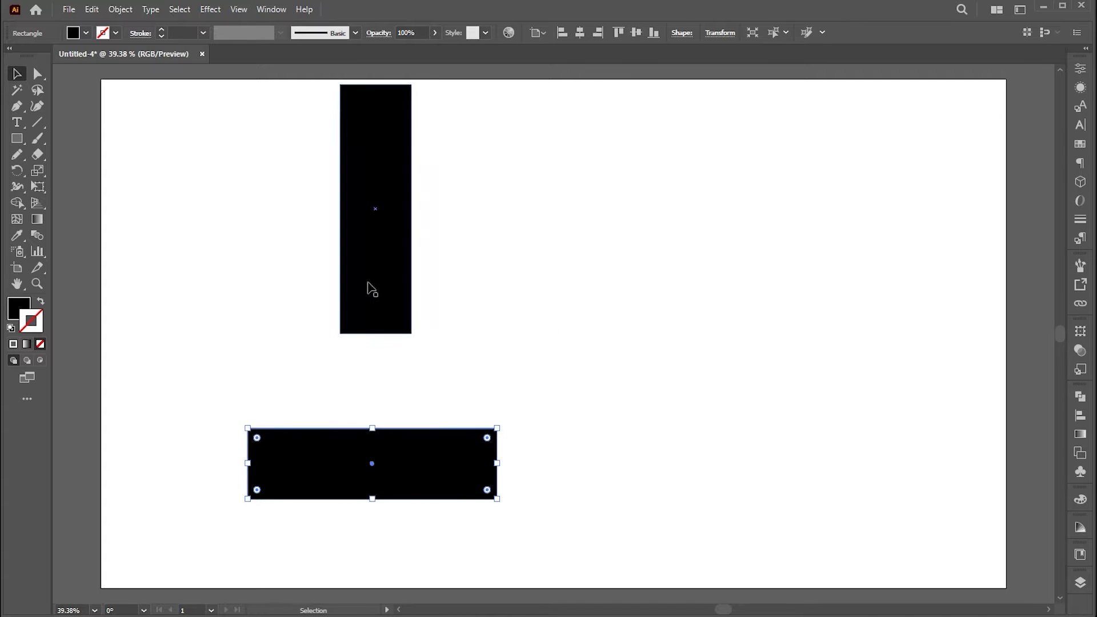
pyautogui.moveTo(369, 289); pyautogui.dragTo(370, 308)
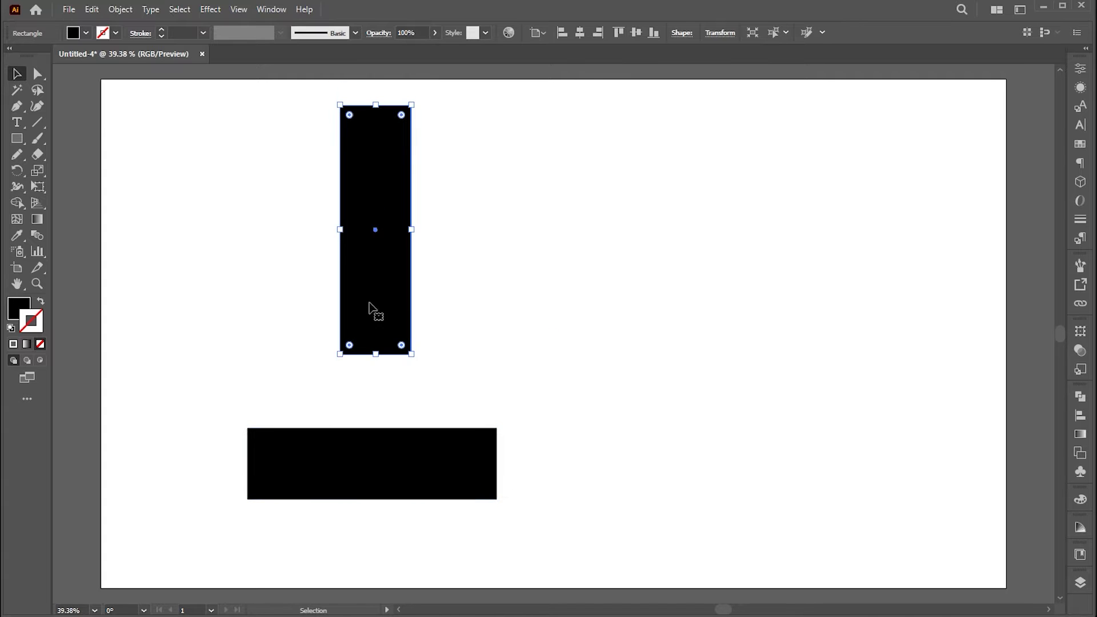
# Step: Set the Wrinkle tool to 300 × 300 px, 100% intensity, vertical wrinkles, detail 9
pyautogui.click(15, 188)
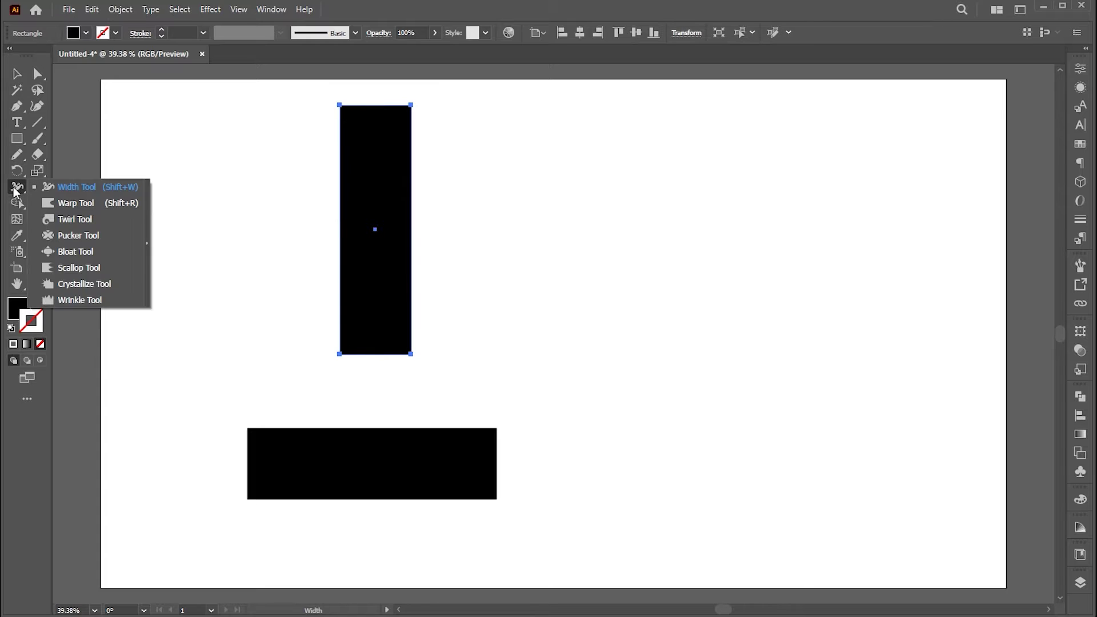
pyautogui.click(78, 300)
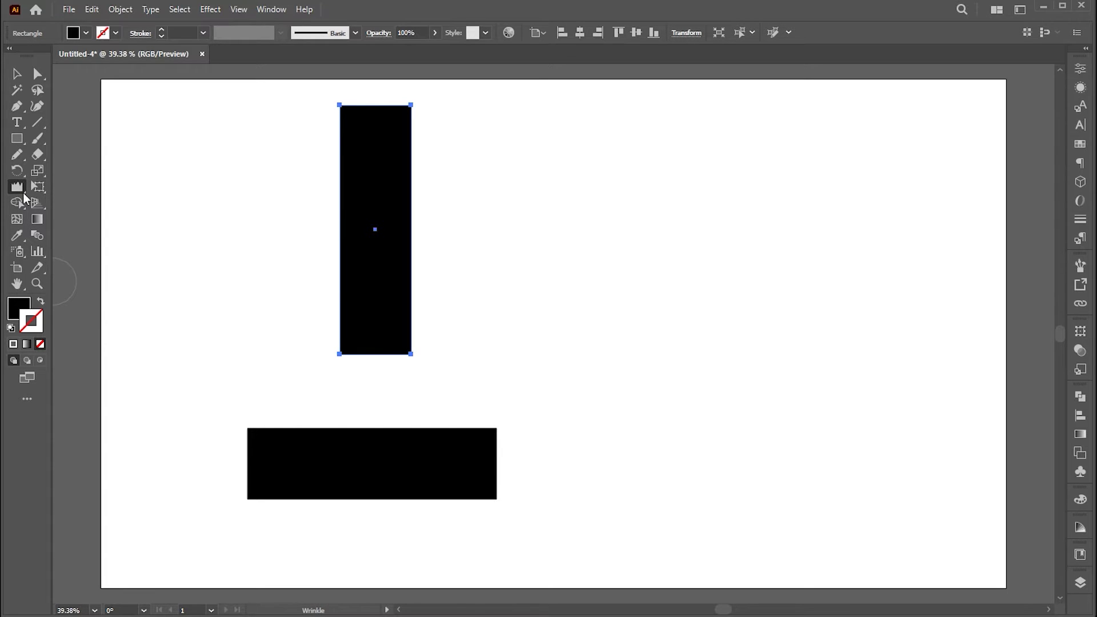
pyautogui.doubleClick(20, 190)
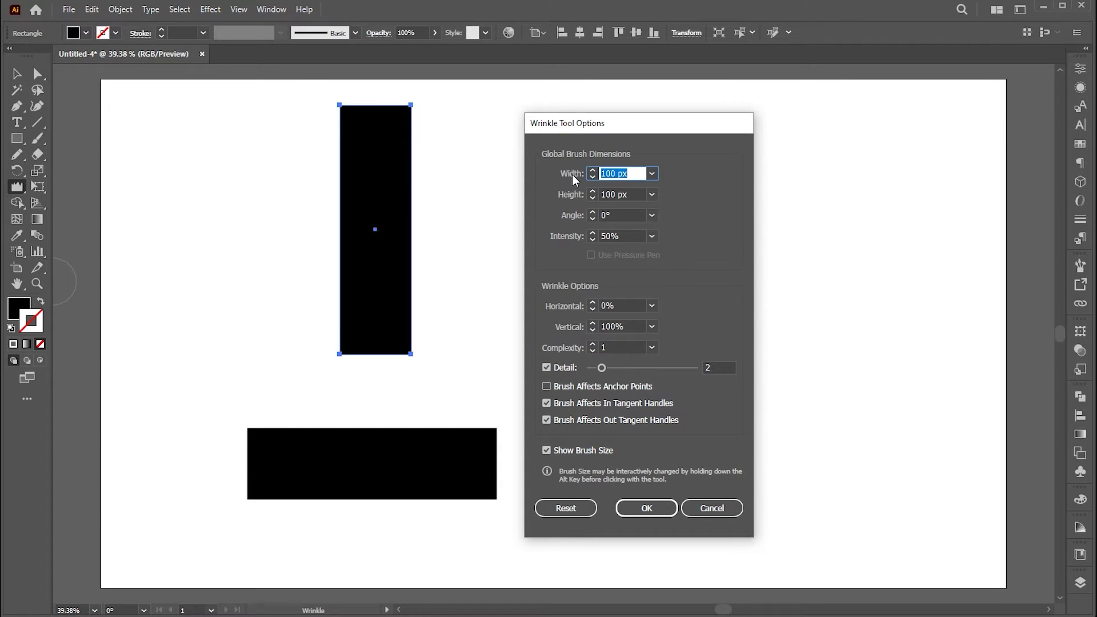
pyautogui.write('300')
pyautogui.press('Tab')
pyautogui.write('3')
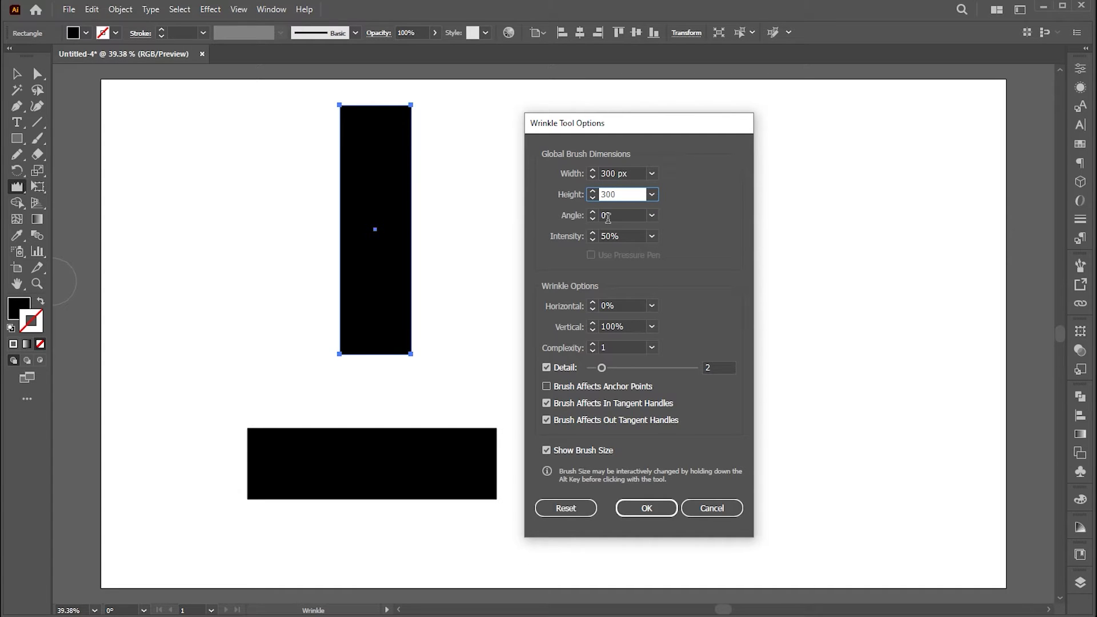
pyautogui.press('Tab')
pyautogui.press('Tab')
pyautogui.write('100')
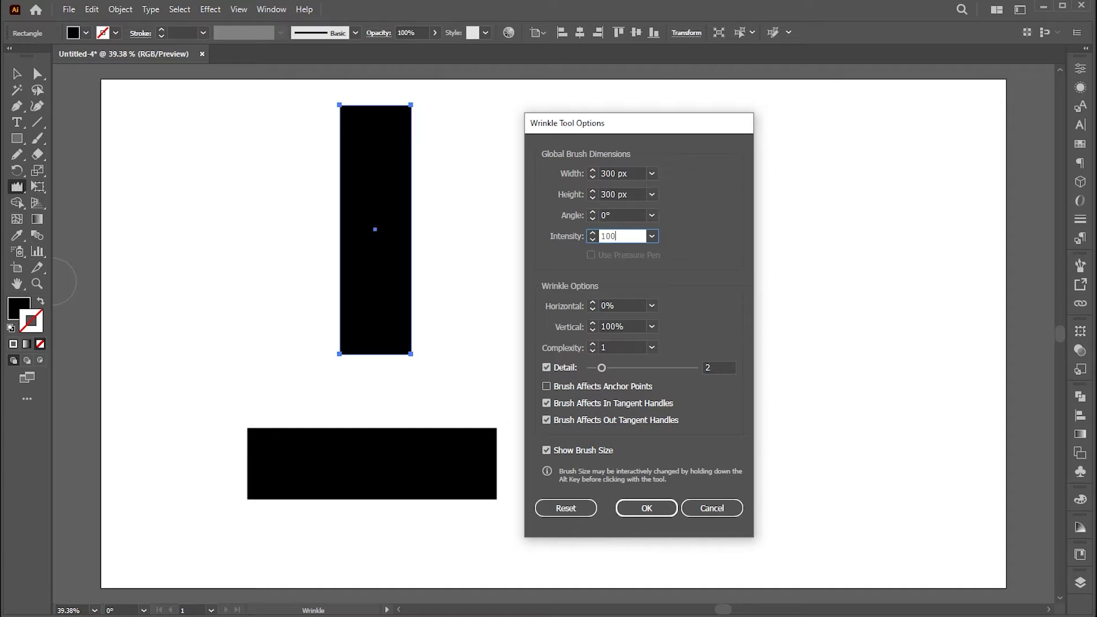
pyautogui.click(626, 305)
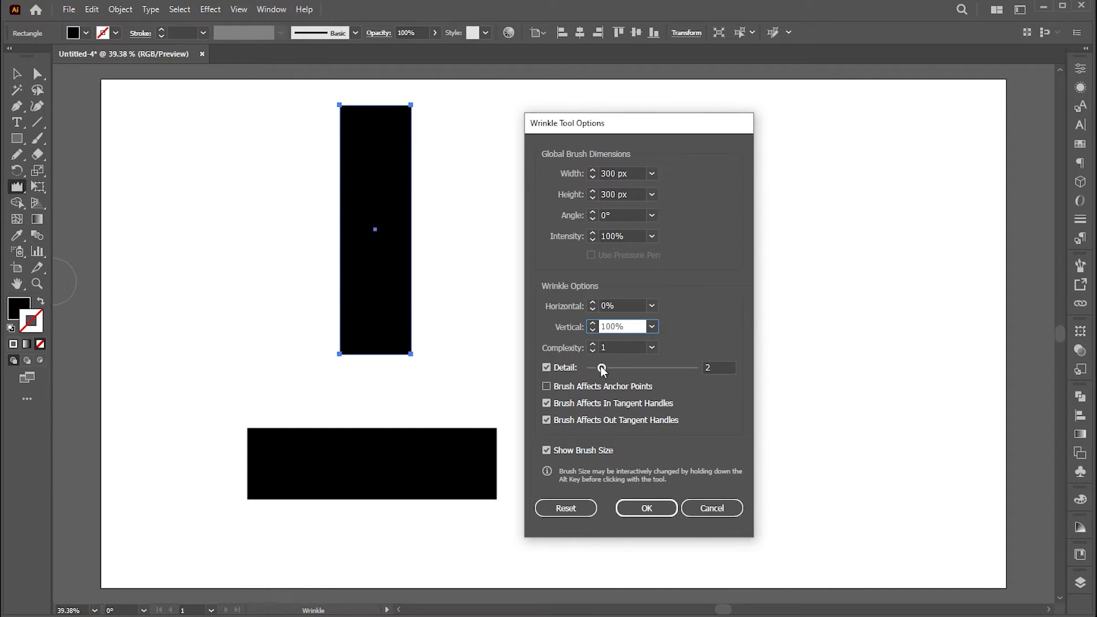
pyautogui.moveTo(605, 370); pyautogui.dragTo(615, 372)
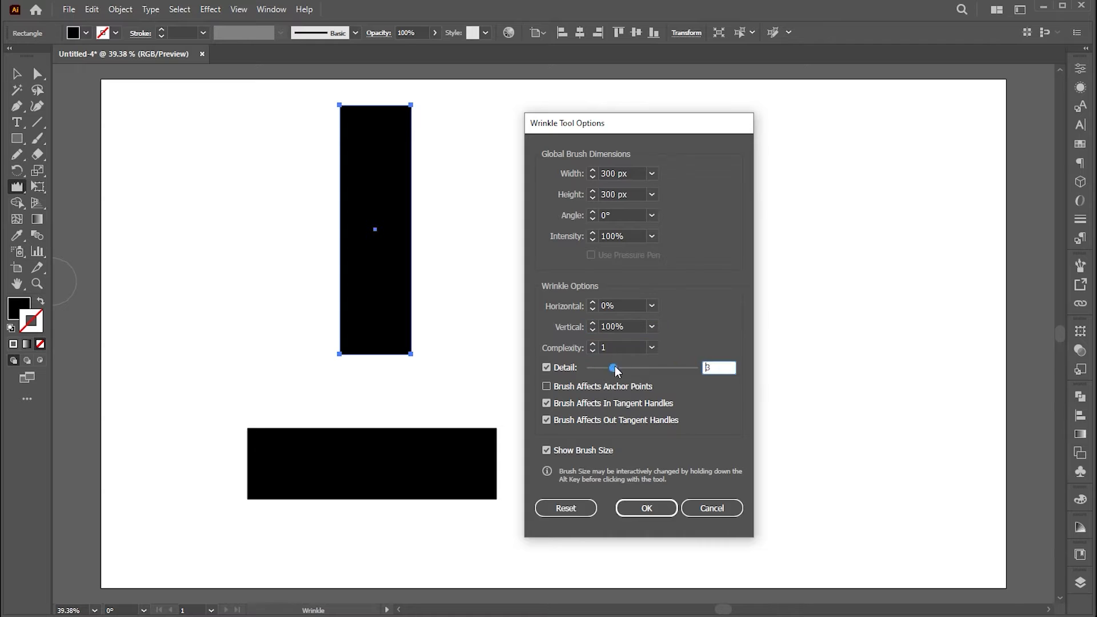
# Step: Brush the tall bar's bottom end into ragged vertical wrinkles, then deselect it
pyautogui.click(654, 510)
pyautogui.moveTo(377, 338); pyautogui.dragTo(374, 345)
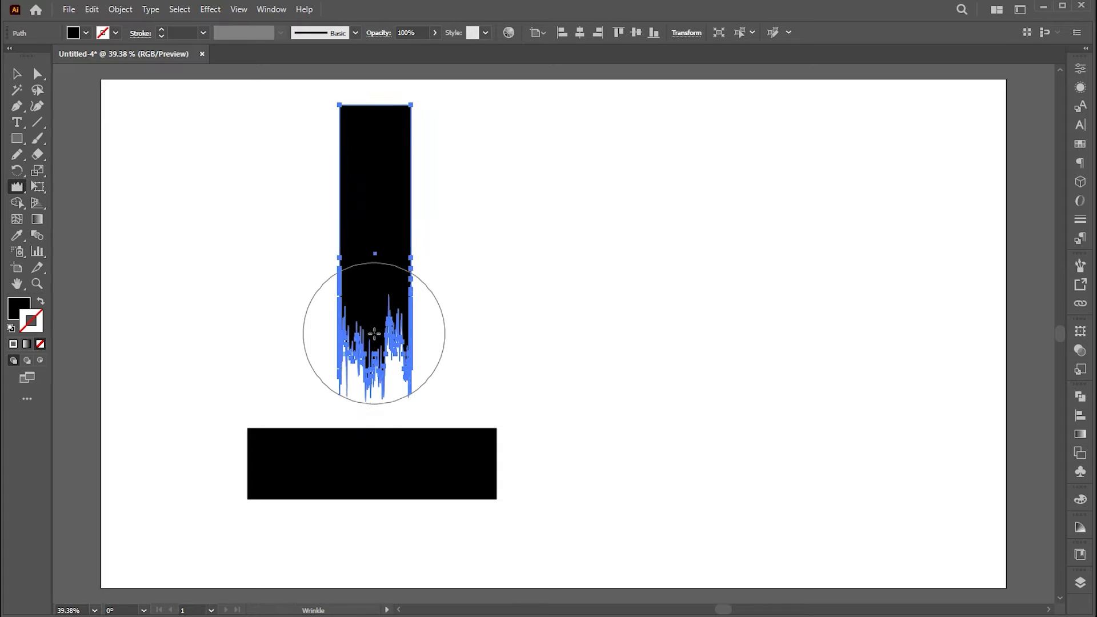
pyautogui.moveTo(375, 344)
pyautogui.mouseDown()
pyautogui.moveTo(374, 332)
pyautogui.moveTo(455, 315)
pyautogui.mouseUp()
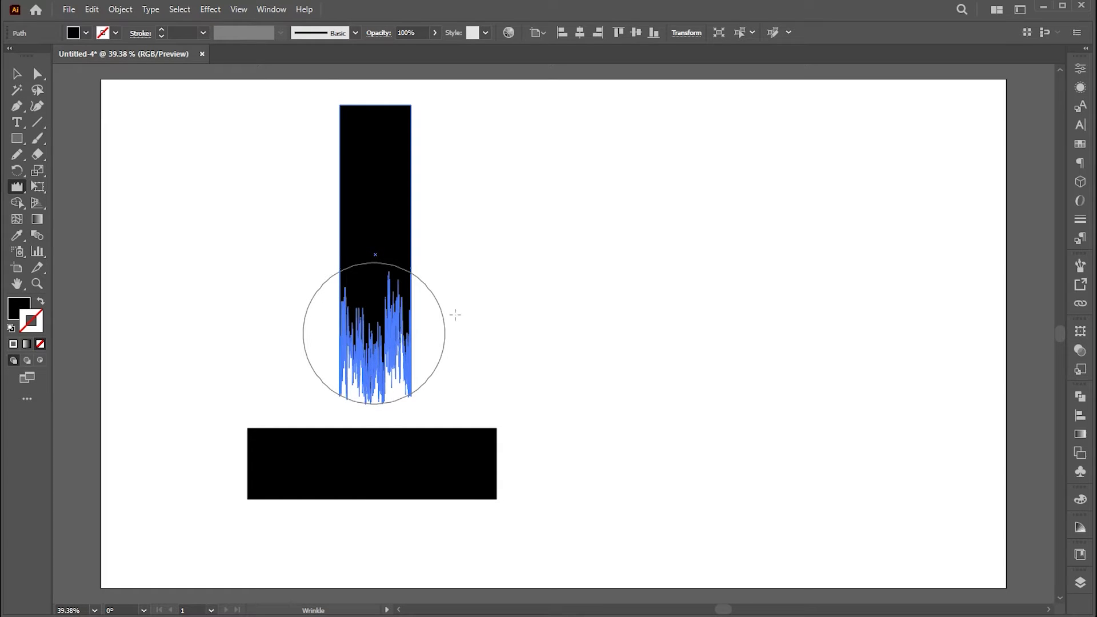
pyautogui.press('v')
pyautogui.click(521, 307)
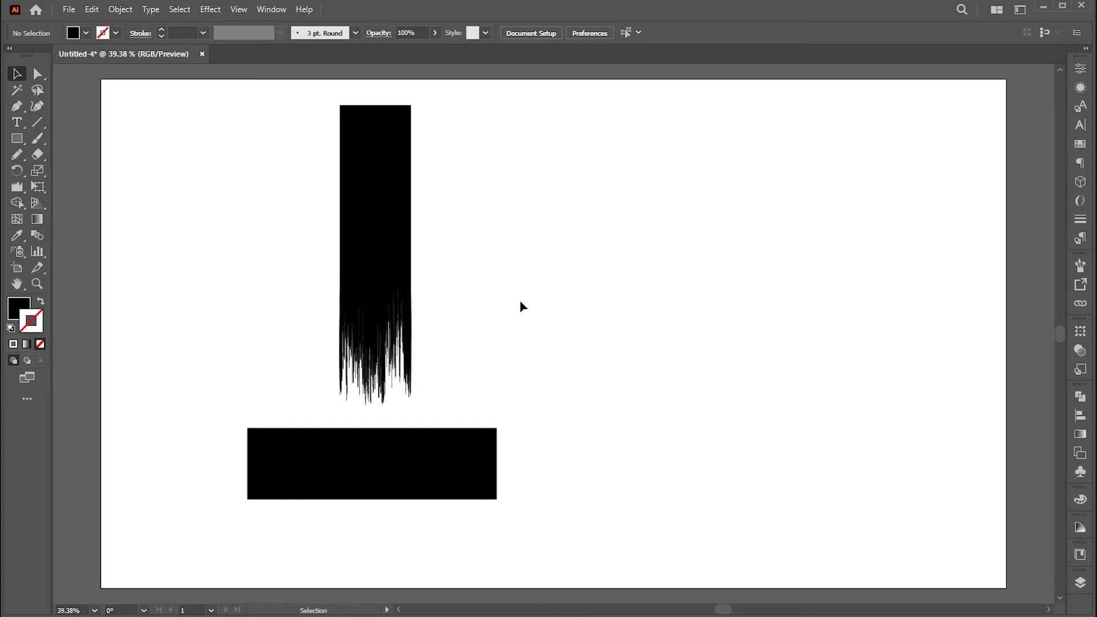
# Step: Select the wide bar and set wrinkling to horizontal 100%, vertical 0%
pyautogui.click(473, 439)
pyautogui.click(17, 186)
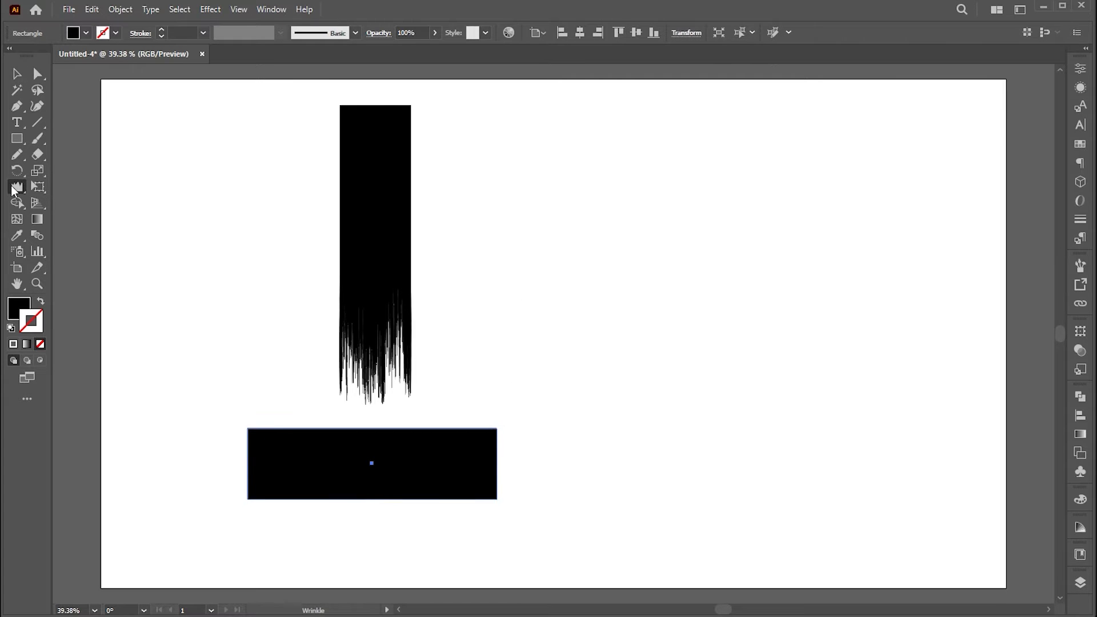
pyautogui.click(567, 305)
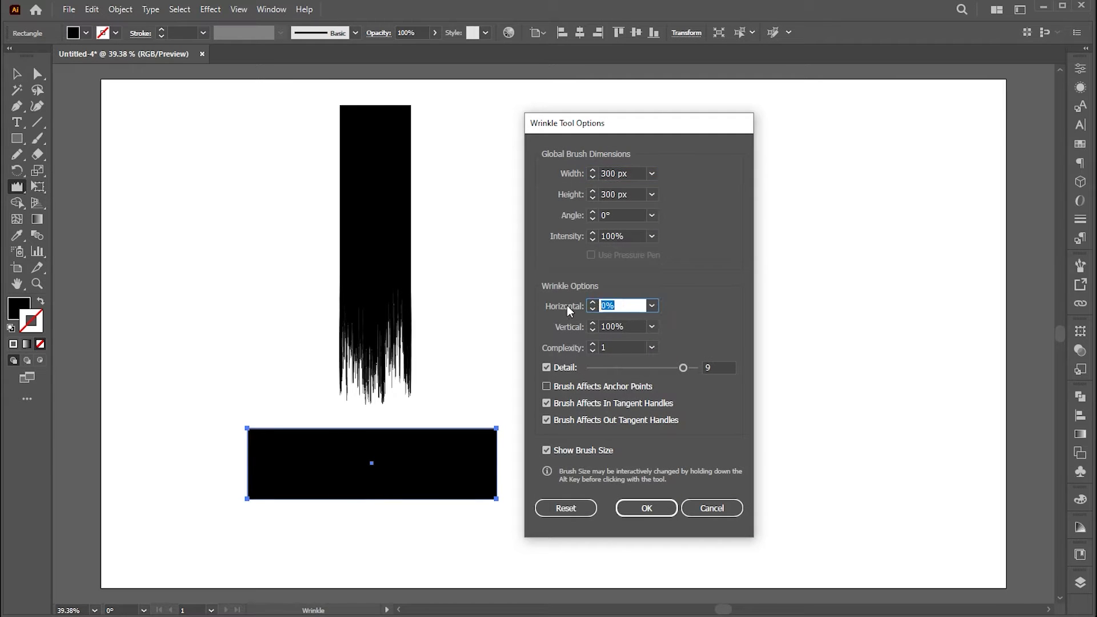
pyautogui.write('100')
pyautogui.press('Tab')
pyautogui.write('0')
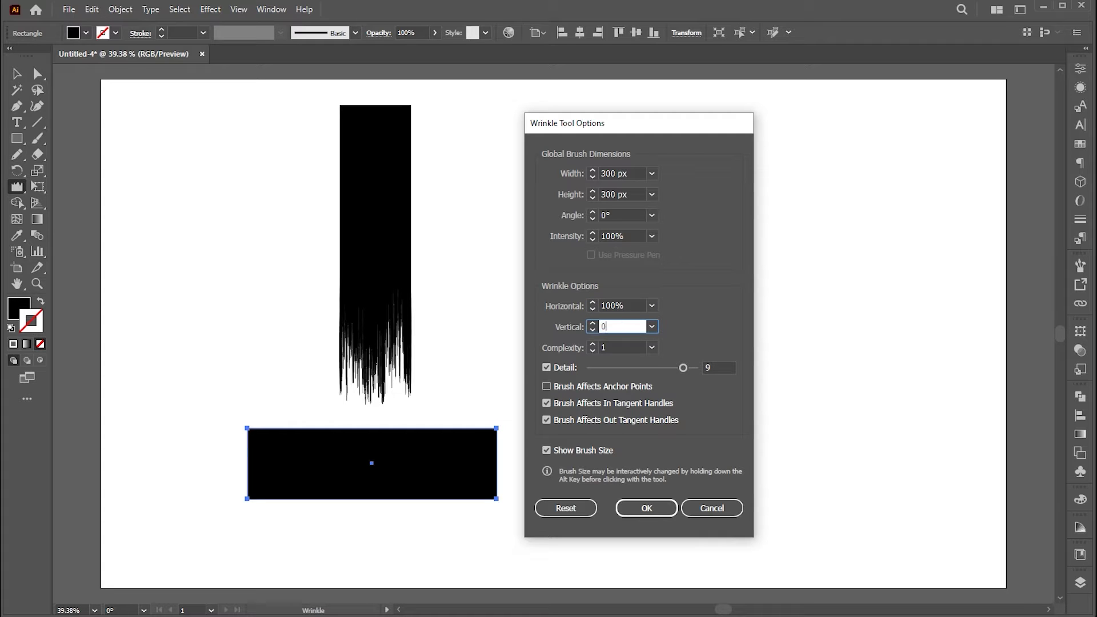
pyautogui.click(646, 508)
# Step: Brush the wide bar's right end into horizontal streaks and deselect it
pyautogui.moveTo(478, 465); pyautogui.dragTo(477, 465)
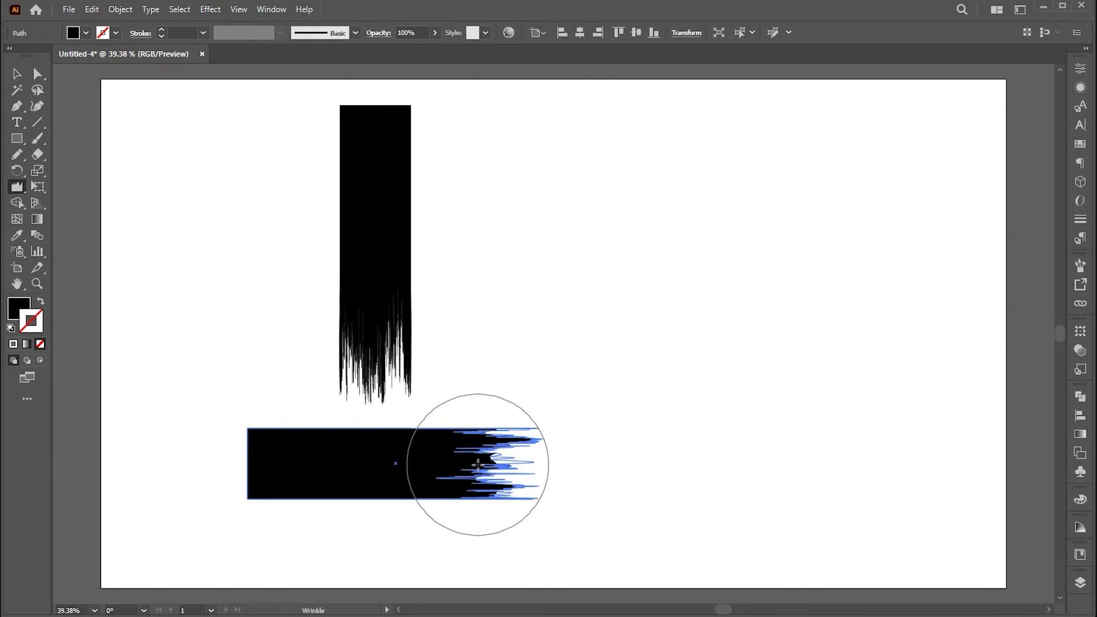
pyautogui.moveTo(477, 465)
pyautogui.mouseDown()
pyautogui.moveTo(438, 464)
pyautogui.moveTo(541, 454)
pyautogui.mouseUp()
pyautogui.press('v')
pyautogui.click(630, 425)
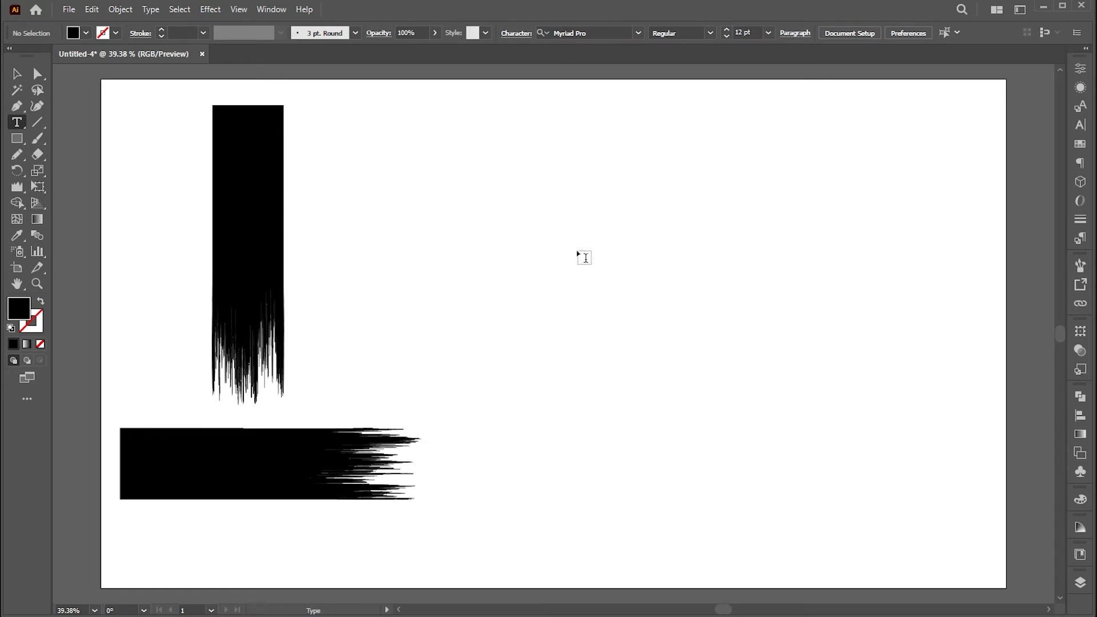
# Step: Add a letter F text object and scale it up
pyautogui.click(579, 248)
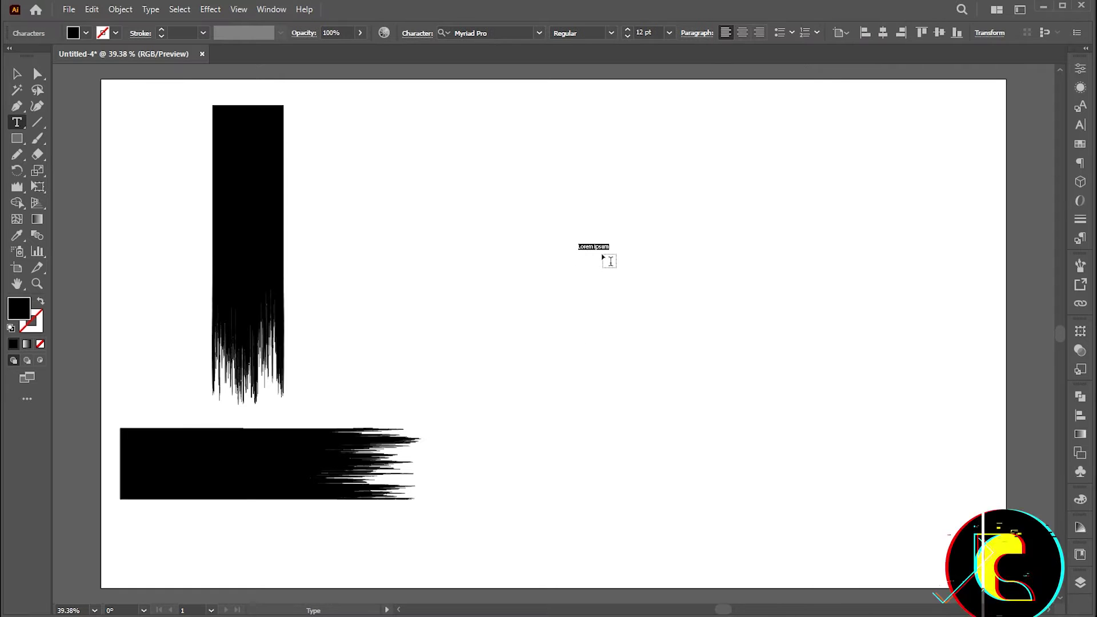
pyautogui.press('BackSpace')
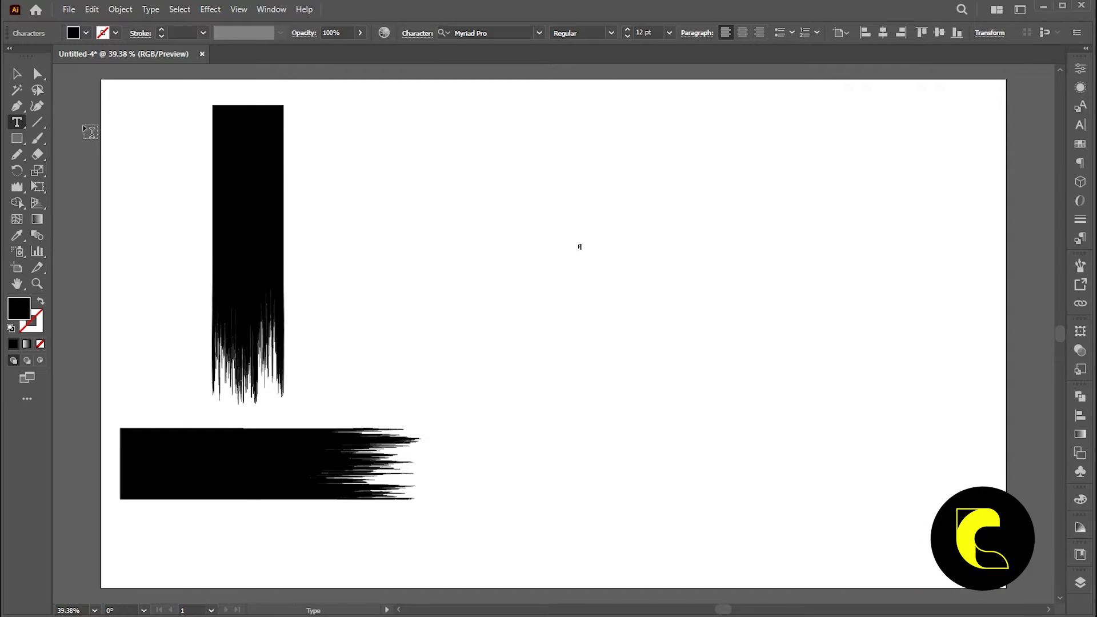
pyautogui.press('Escape')
pyautogui.moveTo(583, 262)
pyautogui.mouseDown()
pyautogui.moveTo(604, 273)
pyautogui.moveTo(637, 343)
pyautogui.mouseUp()
pyautogui.moveTo(656, 224); pyautogui.dragTo(684, 195)
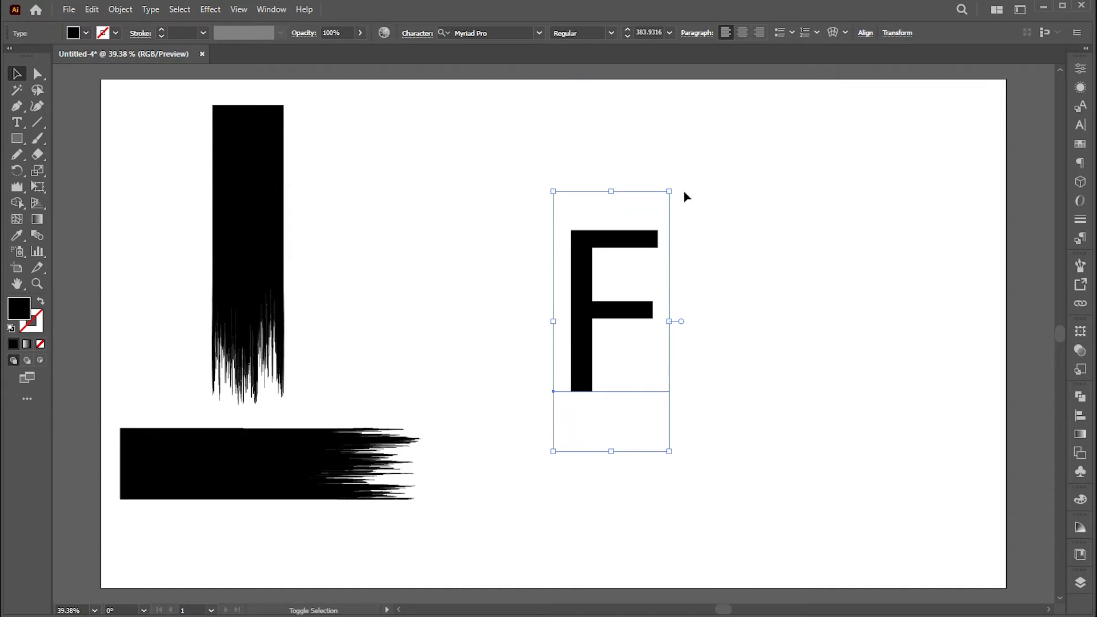
# Step: Set the F in Vogue Regular, enlarge it and shift it right
pyautogui.click(524, 30)
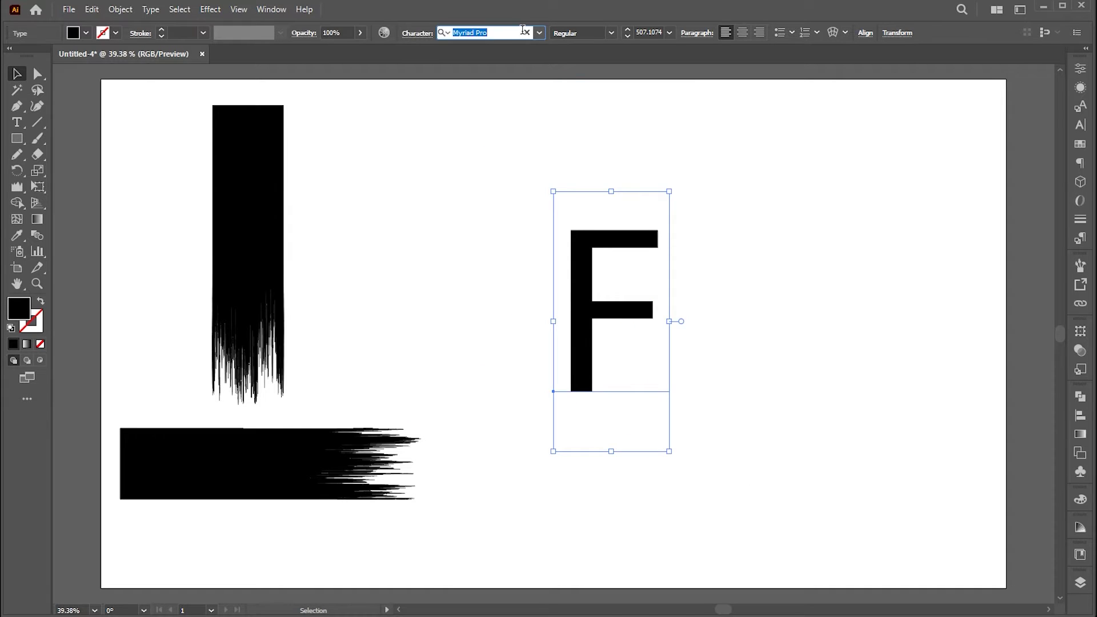
pyautogui.write('Vo')
pyautogui.click(613, 98)
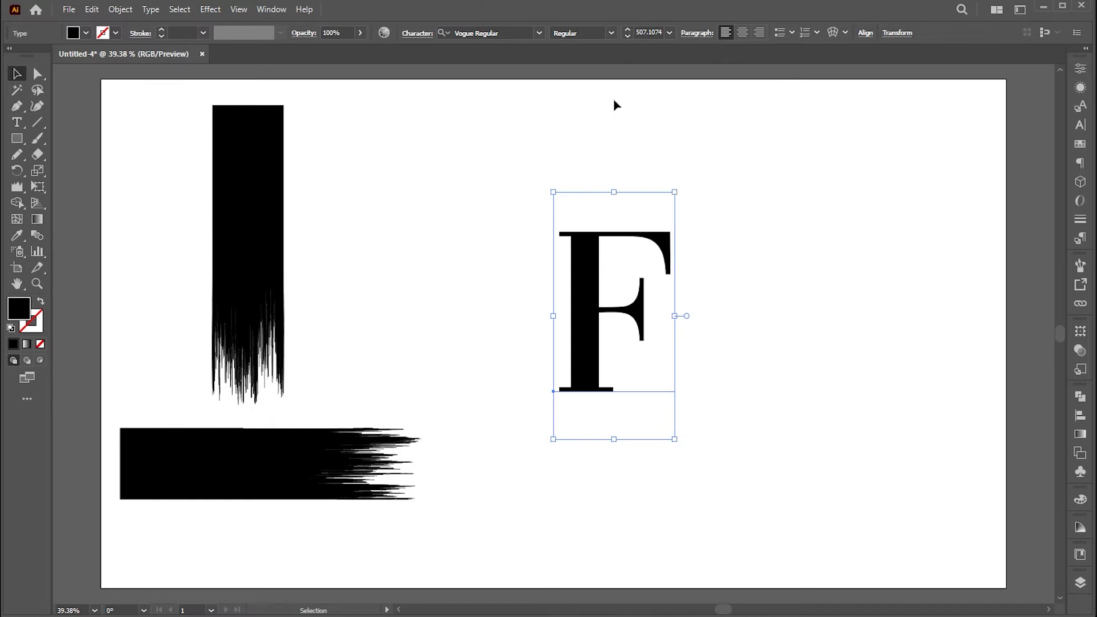
pyautogui.moveTo(675, 317); pyautogui.dragTo(702, 309)
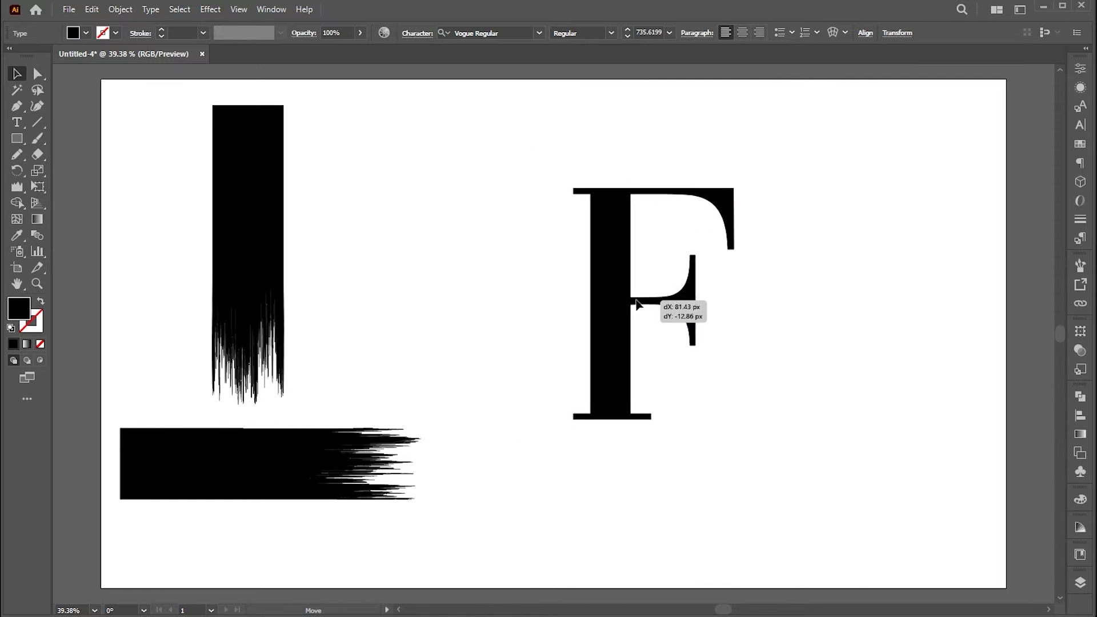
pyautogui.moveTo(604, 311); pyautogui.dragTo(642, 311)
# Step: Convert the F to outlines and lengthen its stem downward
pyautogui.rightClick(612, 203)
pyautogui.click(664, 374)
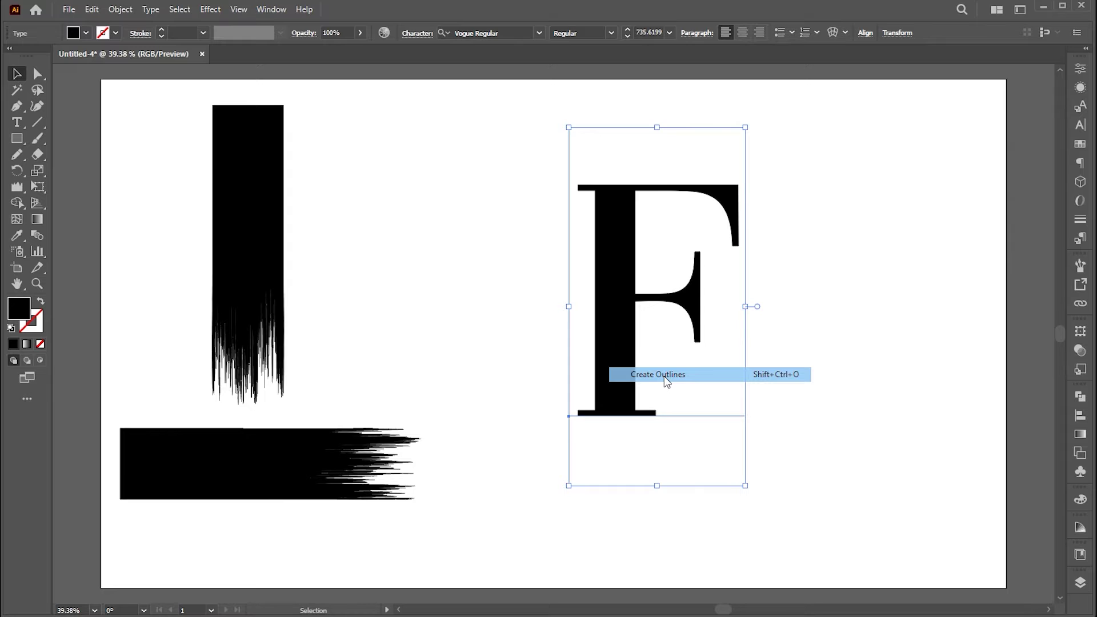
pyautogui.moveTo(636, 350); pyautogui.dragTo(662, 347)
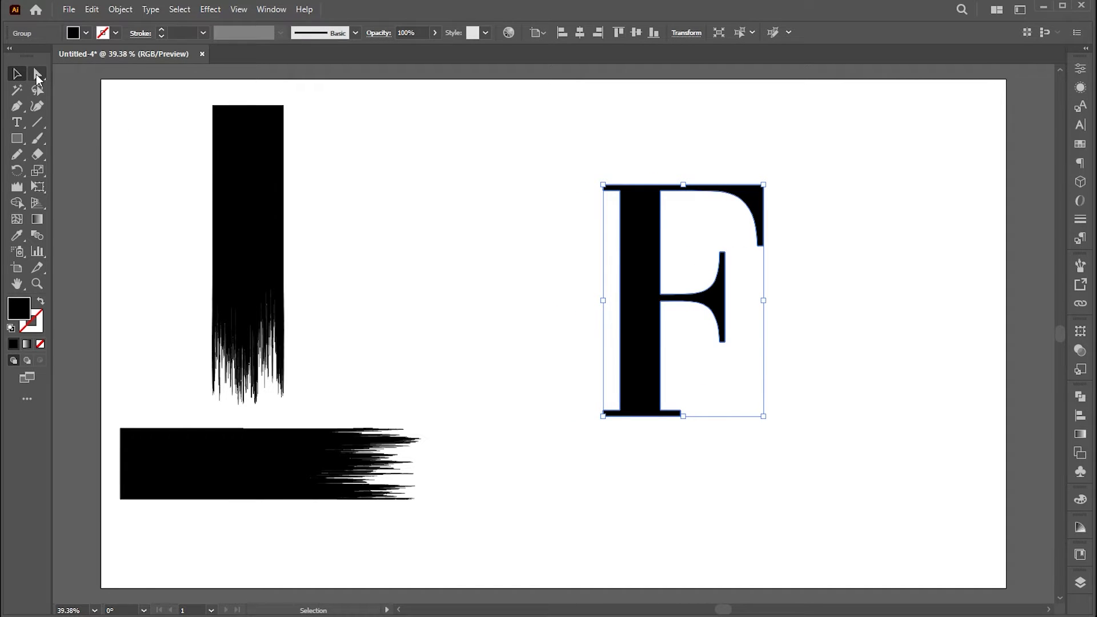
pyautogui.click(37, 76)
pyautogui.moveTo(577, 167)
pyautogui.mouseDown()
pyautogui.moveTo(622, 419)
pyautogui.moveTo(599, 433)
pyautogui.moveTo(621, 456)
pyautogui.mouseUp()
pyautogui.click(697, 414)
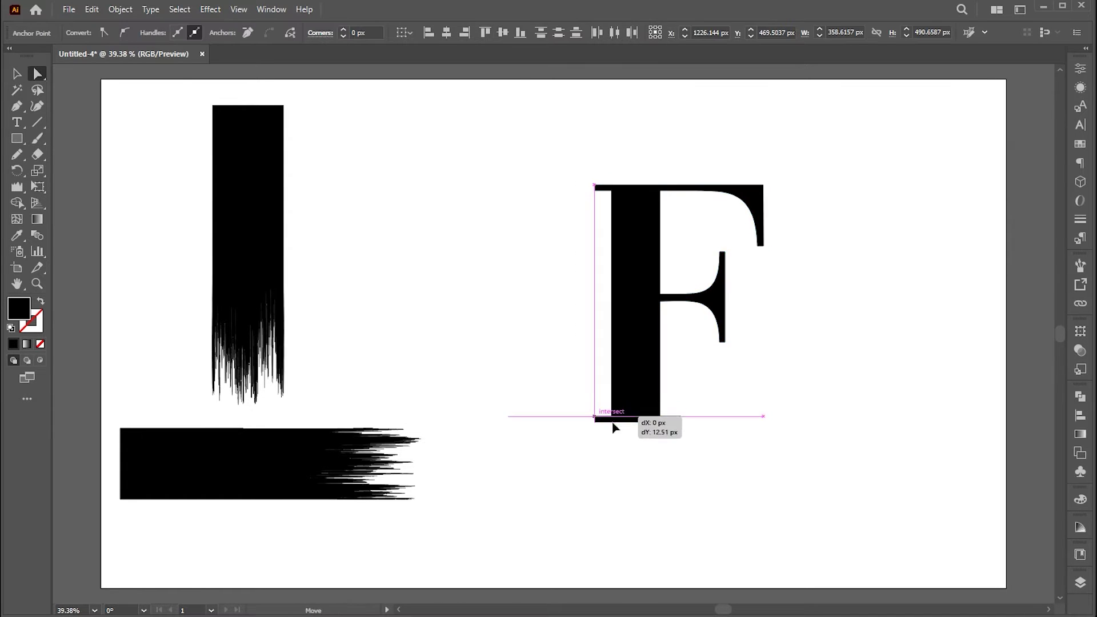
pyautogui.press('v')
pyautogui.click(655, 408)
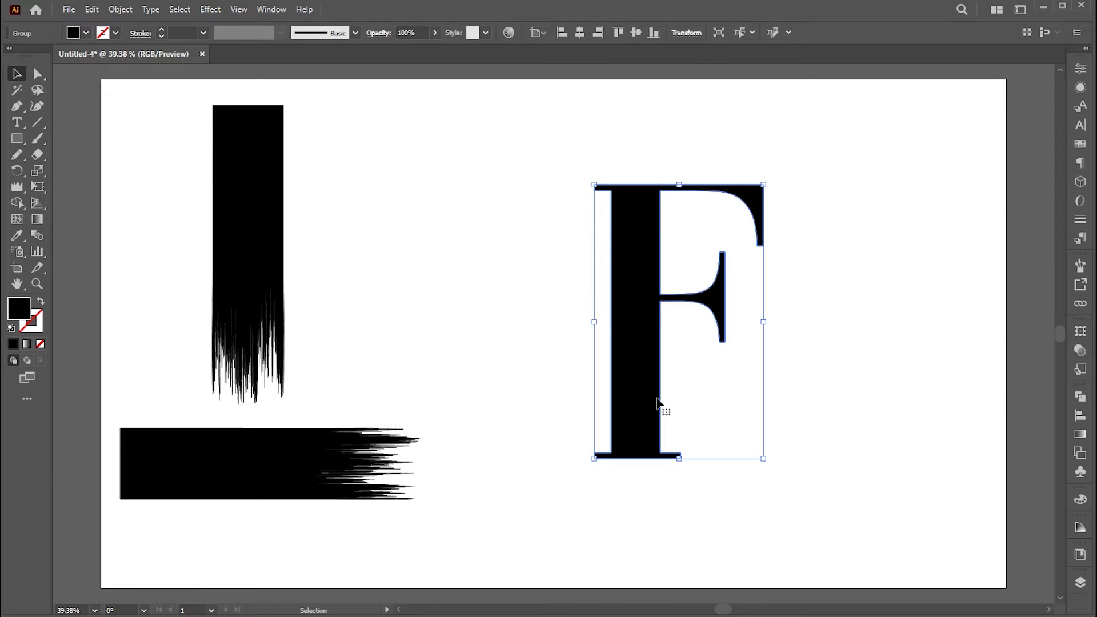
# Step: Erase the F's bottom serif with the Eraser tool
pyautogui.hotkey('shift', 'e')
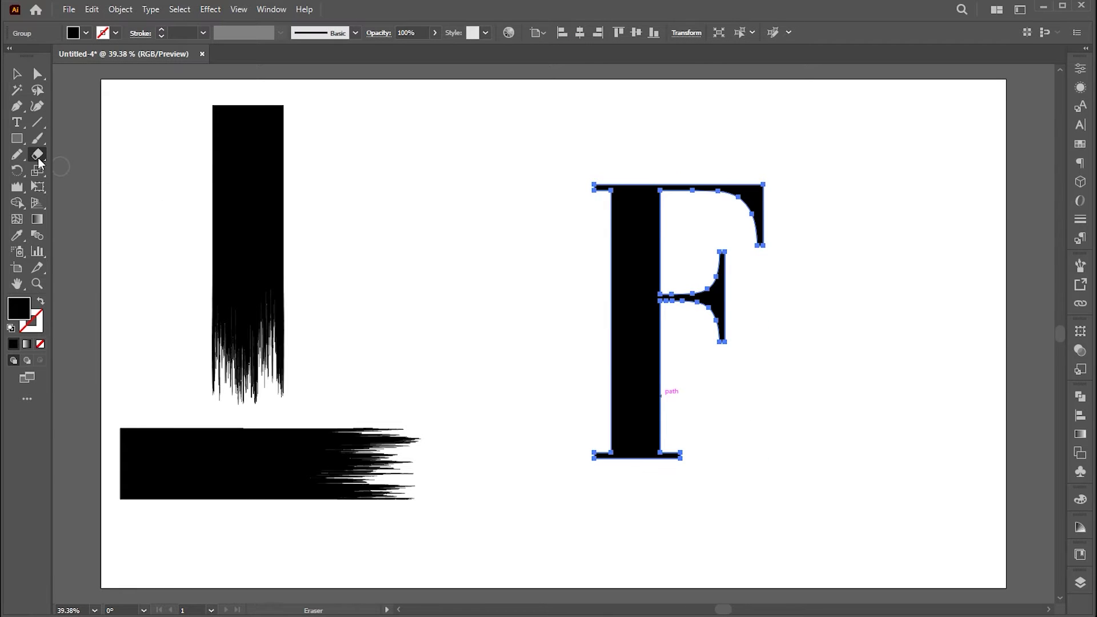
pyautogui.moveTo(39, 157); pyautogui.dragTo(88, 155)
pyautogui.moveTo(764, 523); pyautogui.dragTo(572, 440)
pyautogui.press('v')
pyautogui.click(745, 477)
pyautogui.click(648, 404)
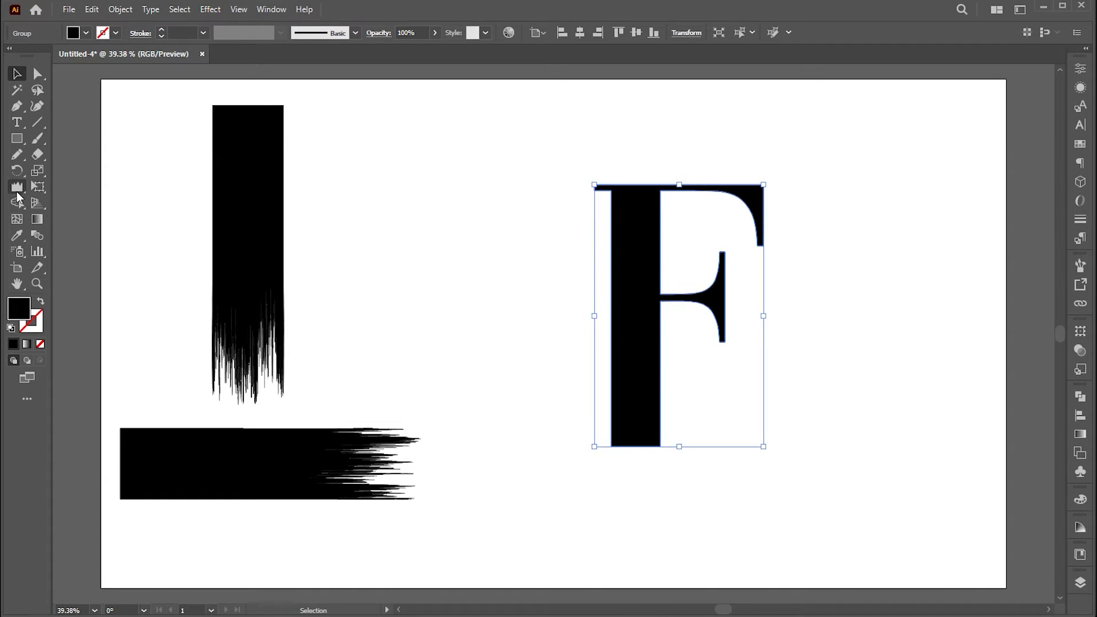
pyautogui.click(18, 188)
# Step: Set wrinkling to horizontal 0%, vertical 100% and streak the F's stem bottom
pyautogui.doubleClick(17, 187)
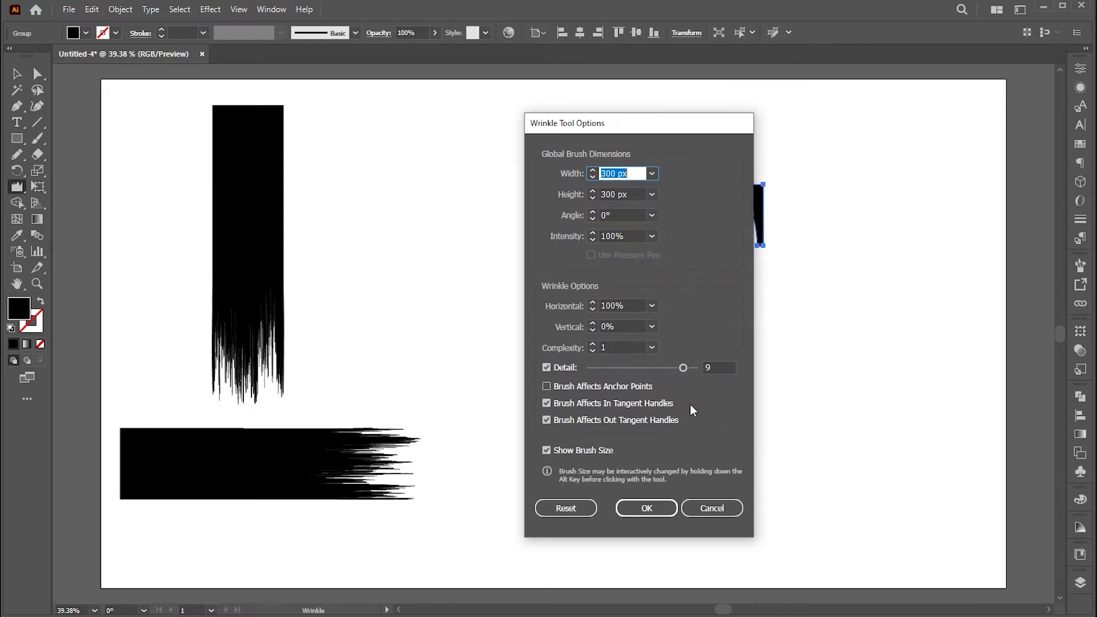
pyautogui.click(571, 307)
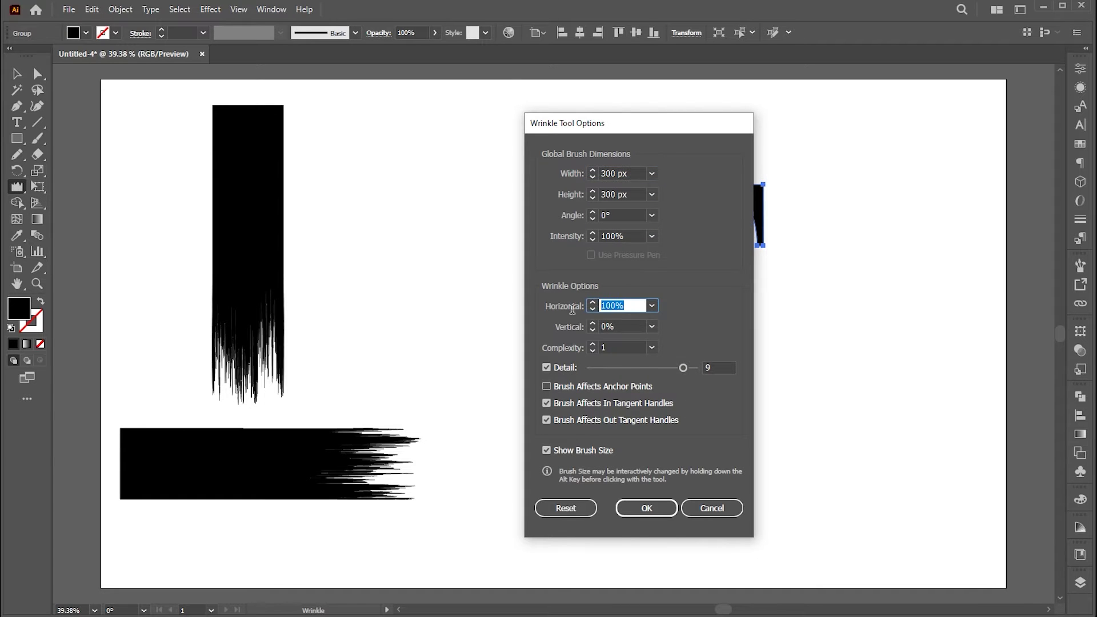
pyautogui.write('0')
pyautogui.press('Tab')
pyautogui.write('1')
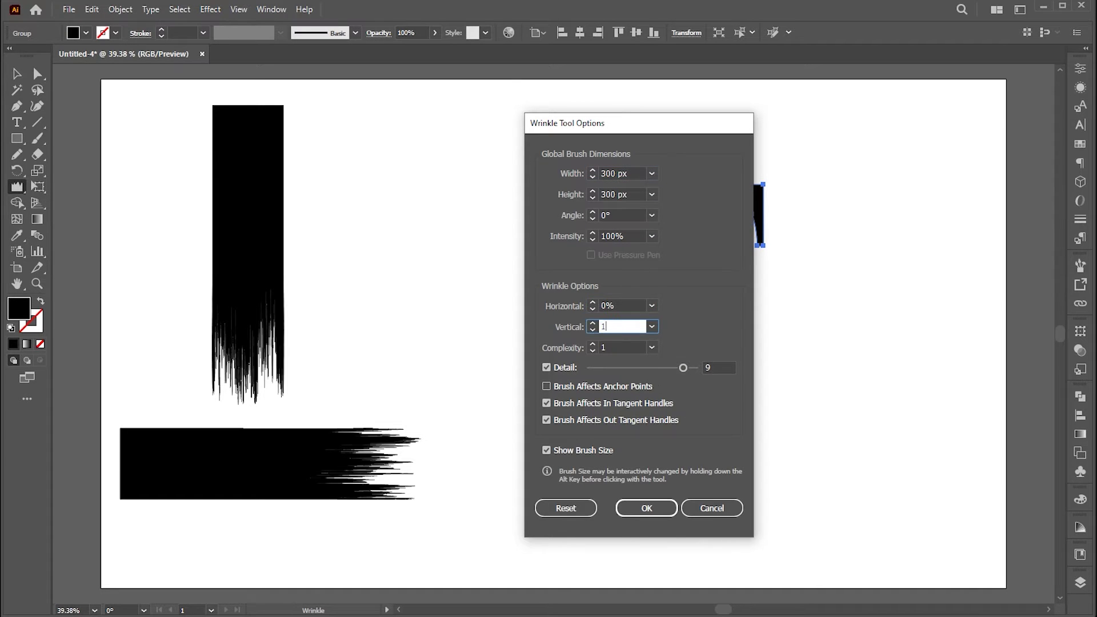
pyautogui.click(647, 508)
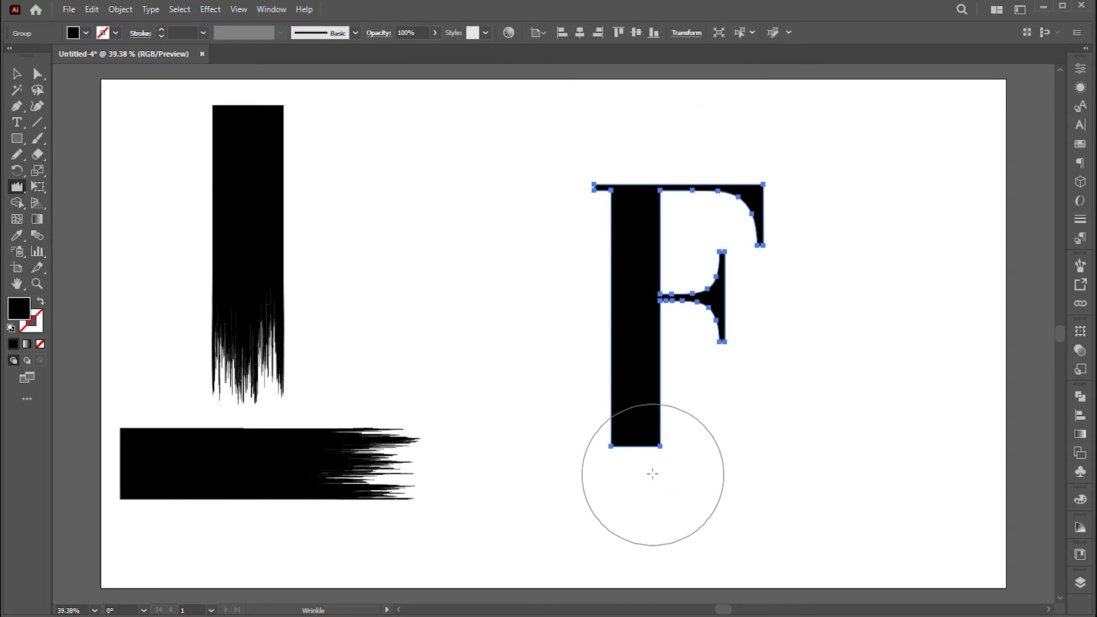
pyautogui.moveTo(636, 448); pyautogui.dragTo(632, 447)
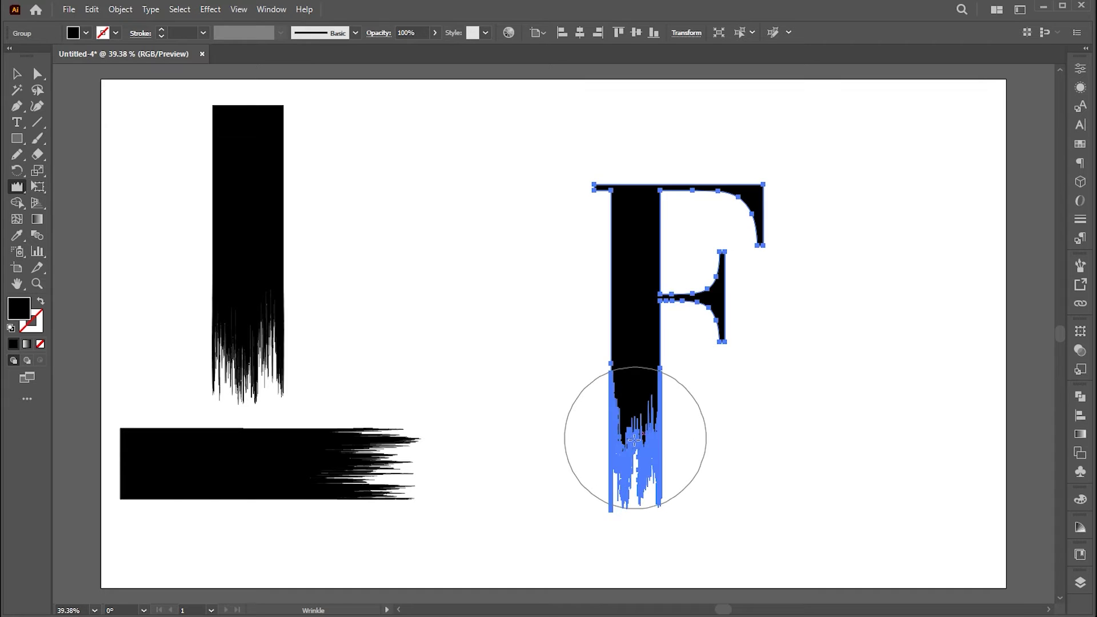
# Step: Raise the wrinkled stem points and place the F beside the tall bar
pyautogui.press('v')
pyautogui.click(770, 395)
pyautogui.press('a')
pyautogui.moveTo(700, 350); pyautogui.dragTo(583, 516)
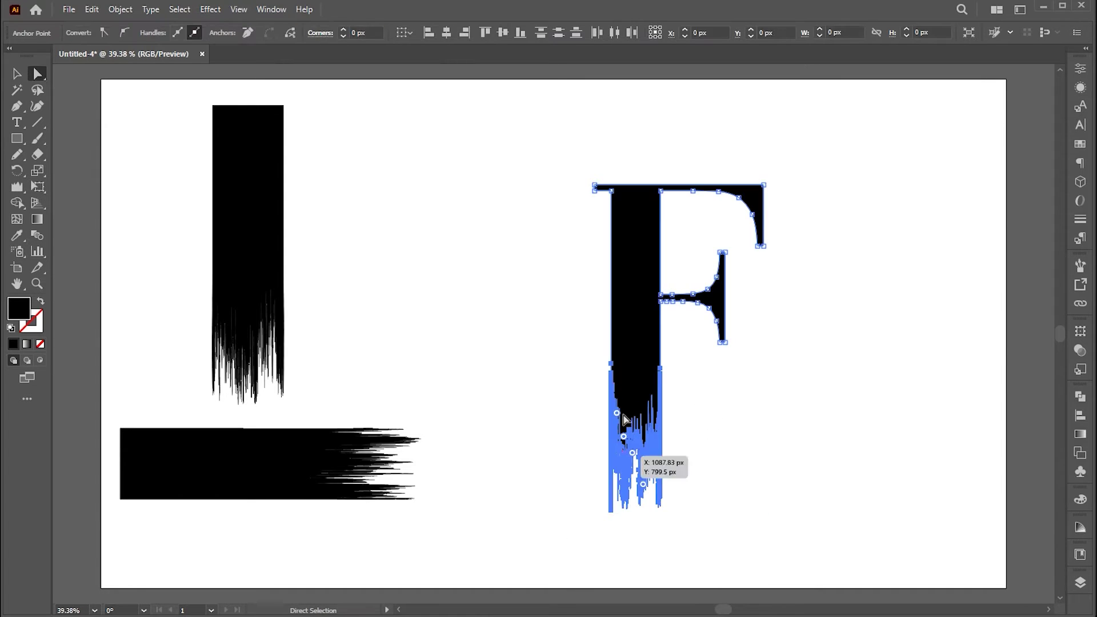
pyautogui.moveTo(616, 356)
pyautogui.mouseDown()
pyautogui.moveTo(622, 311)
pyautogui.moveTo(377, 249)
pyautogui.mouseUp()
pyautogui.press('v')
pyautogui.click(772, 404)
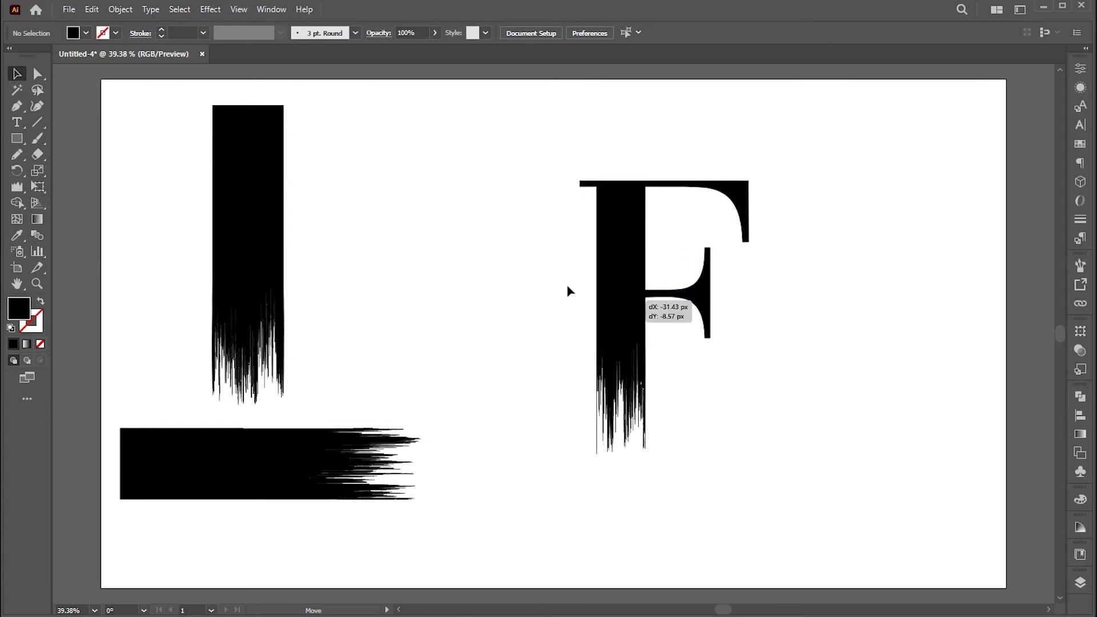
pyautogui.click(623, 364)
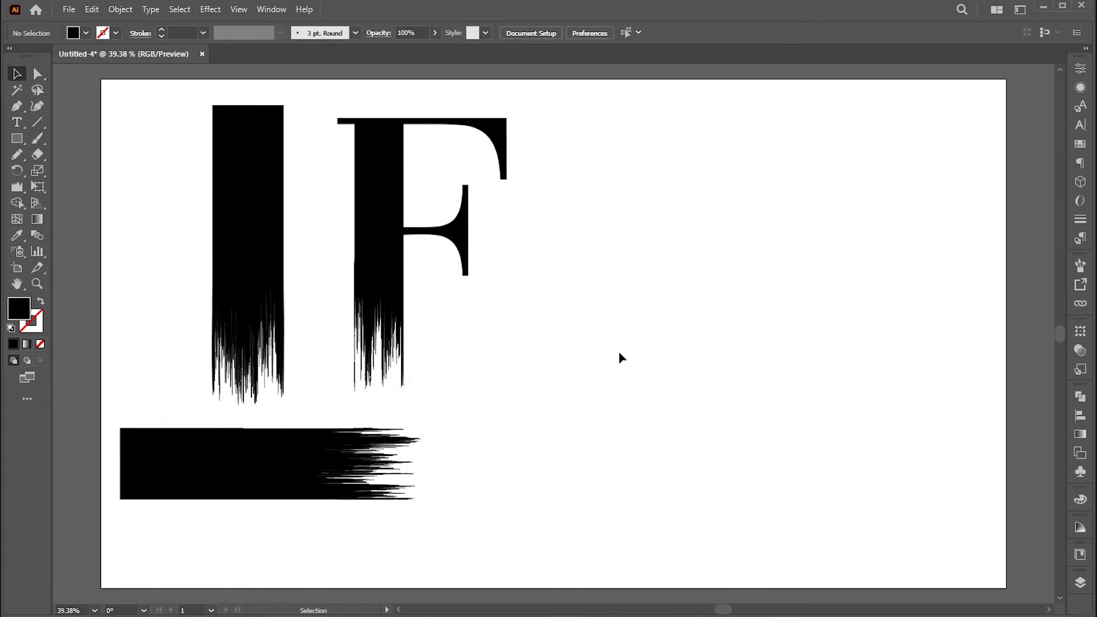
# Step: Add a letter A and scale it up to the right of the F
pyautogui.press('t')
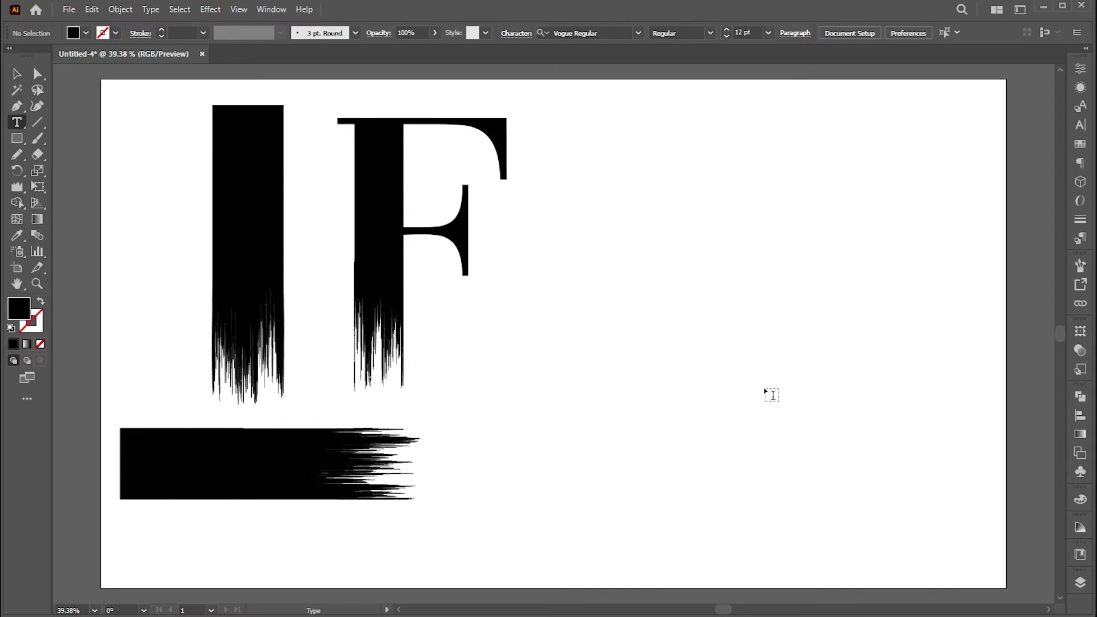
pyautogui.click(615, 312)
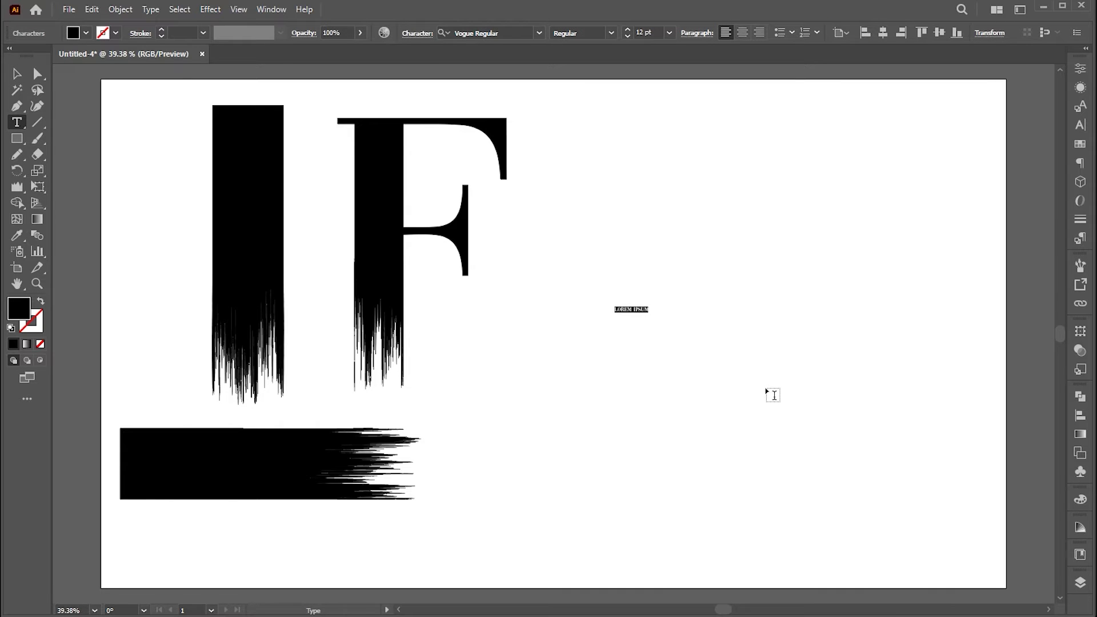
pyautogui.click(16, 74)
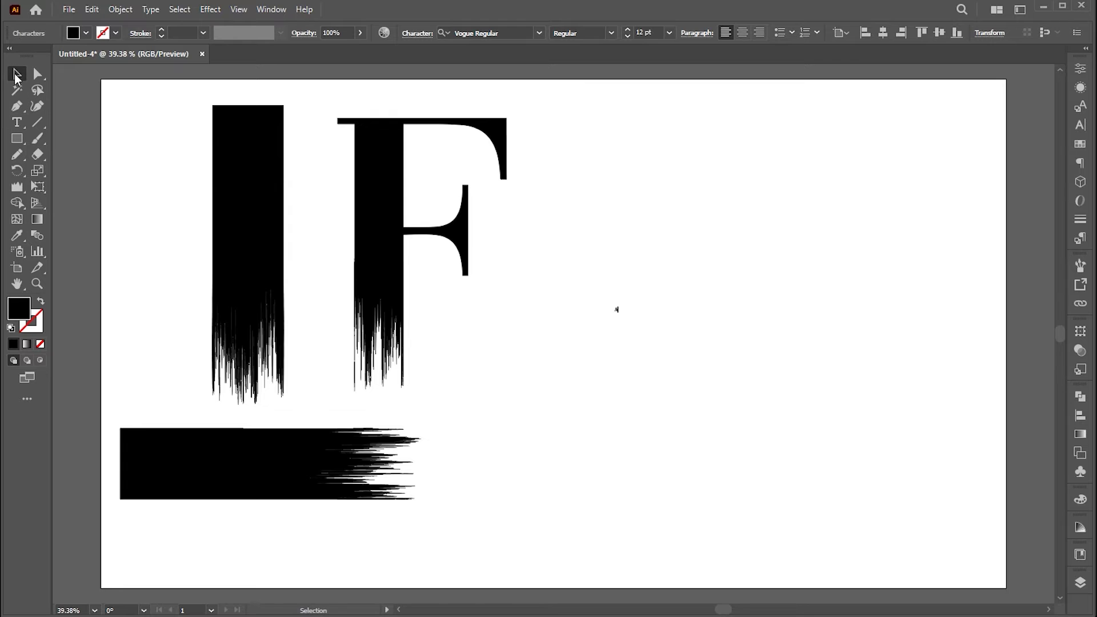
pyautogui.moveTo(625, 310); pyautogui.dragTo(708, 446)
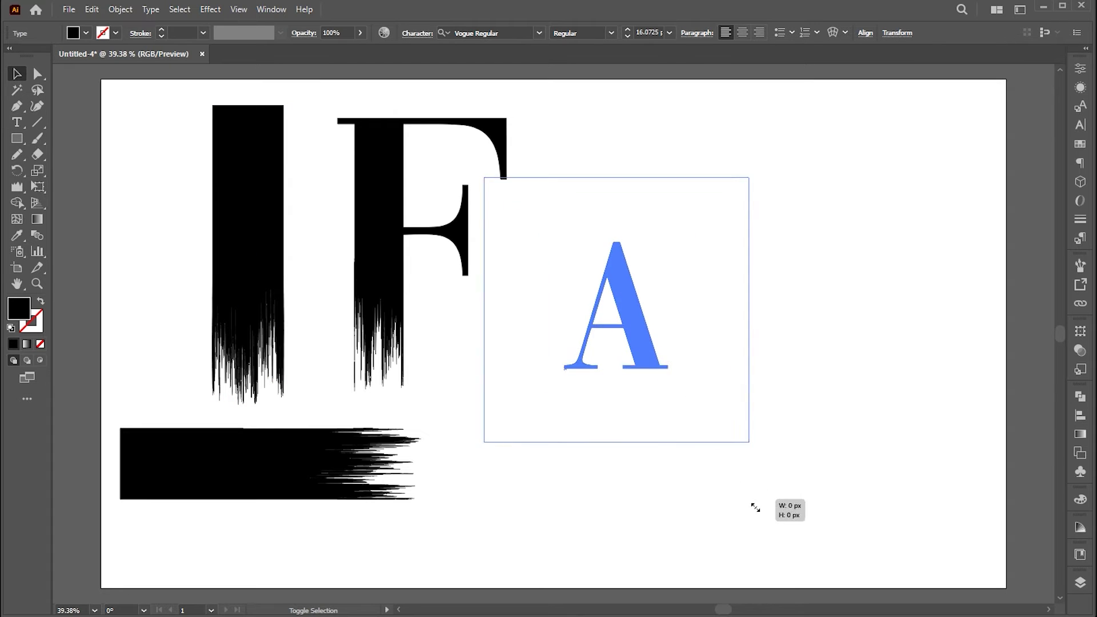
pyautogui.moveTo(666, 345); pyautogui.dragTo(724, 336)
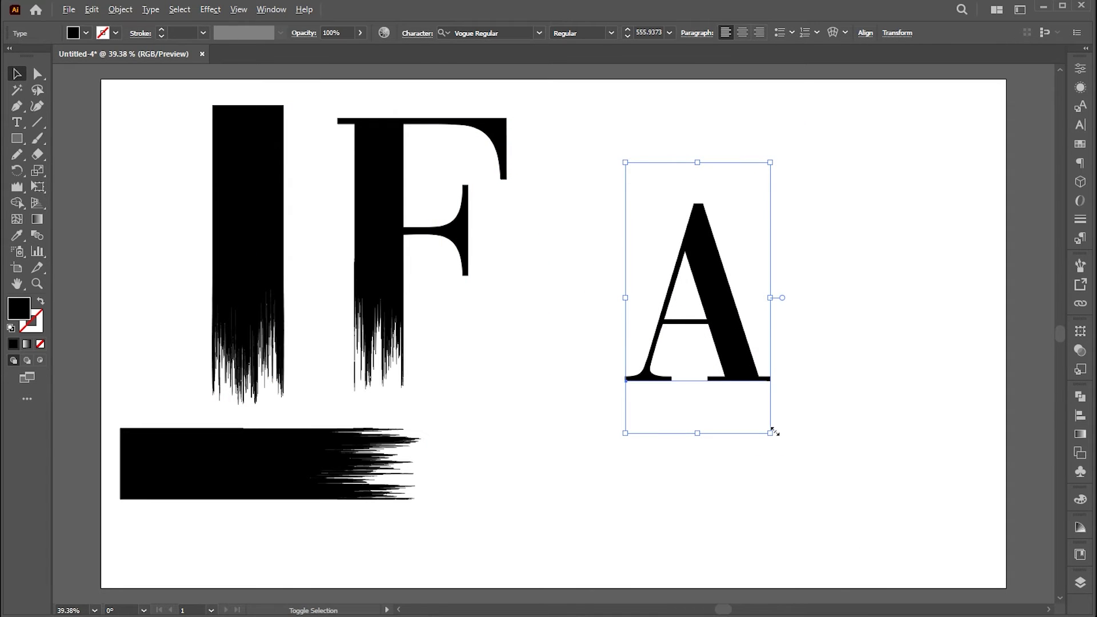
pyautogui.moveTo(774, 431); pyautogui.dragTo(794, 478)
# Step: Convert the A to outlines and nudge it slightly left
pyautogui.rightClick(698, 204)
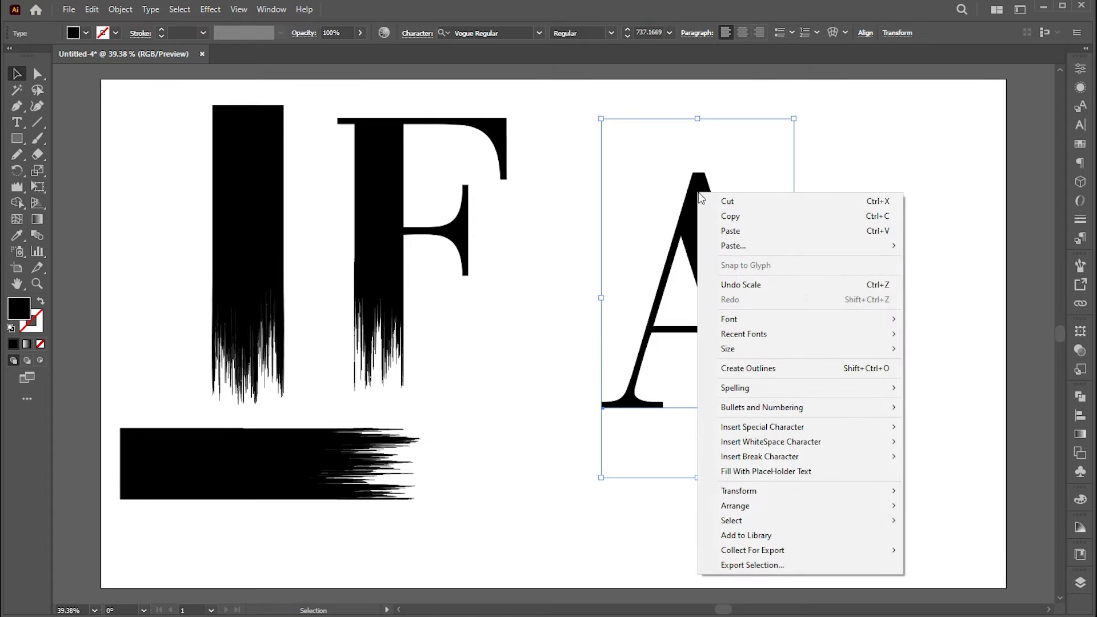
pyautogui.click(773, 370)
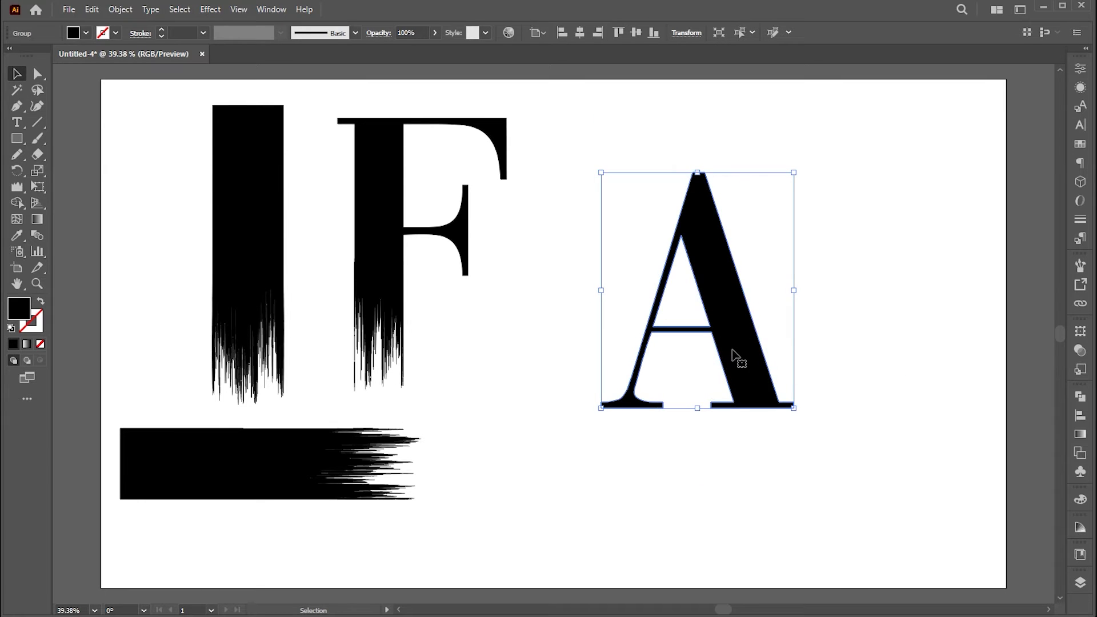
pyautogui.moveTo(734, 355); pyautogui.dragTo(722, 356)
# Step: Pull the A's crossbar corners down and delete the crossbar with Shape Builder
pyautogui.click(830, 335)
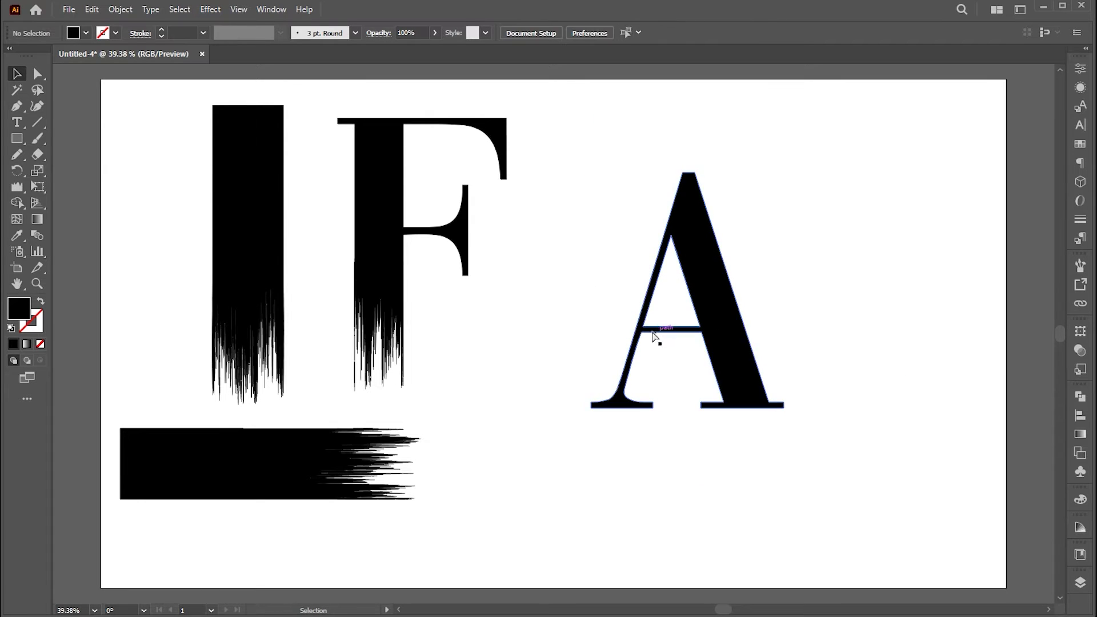
pyautogui.press('a')
pyautogui.moveTo(643, 330); pyautogui.dragTo(636, 350)
pyautogui.moveTo(700, 328)
pyautogui.mouseDown()
pyautogui.moveTo(708, 354)
pyautogui.moveTo(722, 338)
pyautogui.mouseUp()
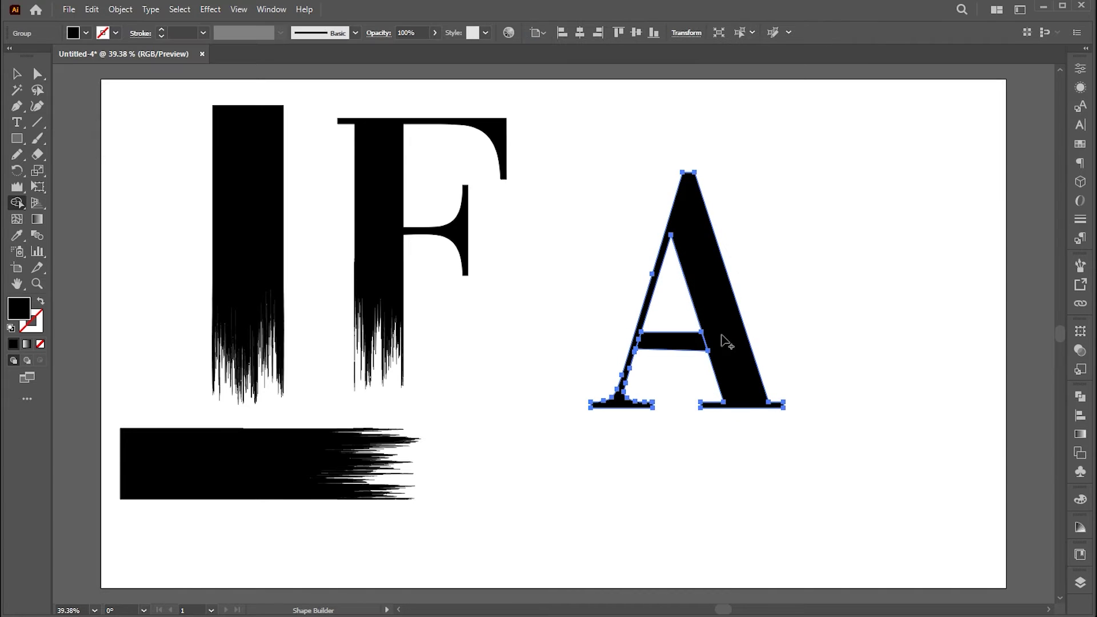
pyautogui.hotkey('shift', 'm')
pyautogui.keyDown('alt'); pyautogui.click(673, 341); pyautogui.keyUp('alt')
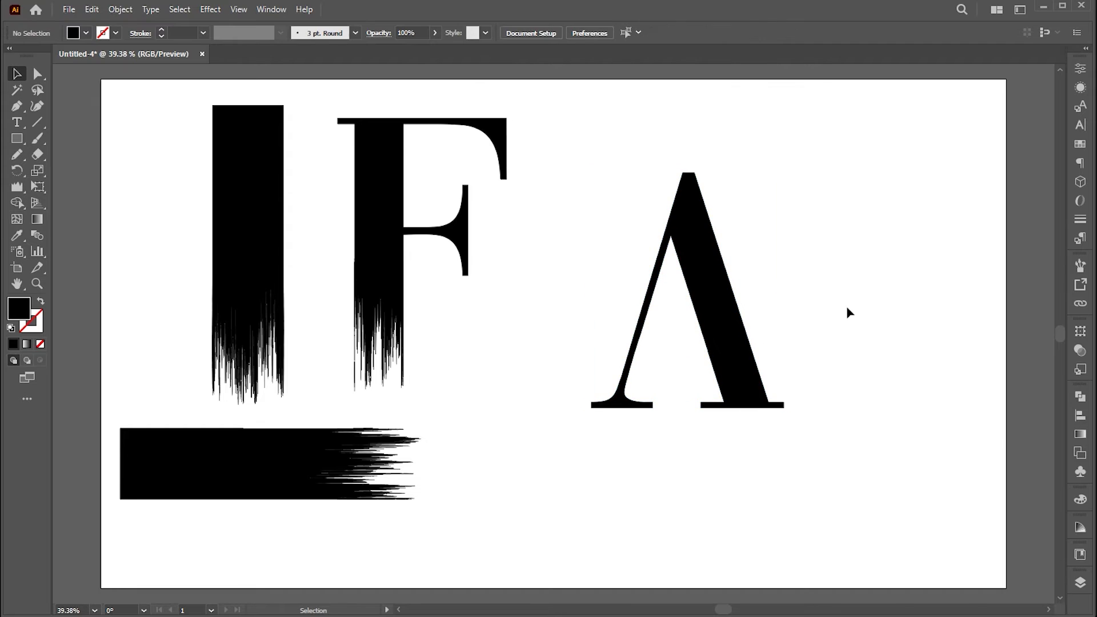
# Step: Stretch the A's right foot down and erase its serif
pyautogui.press('a')
pyautogui.moveTo(819, 383); pyautogui.dragTo(712, 429)
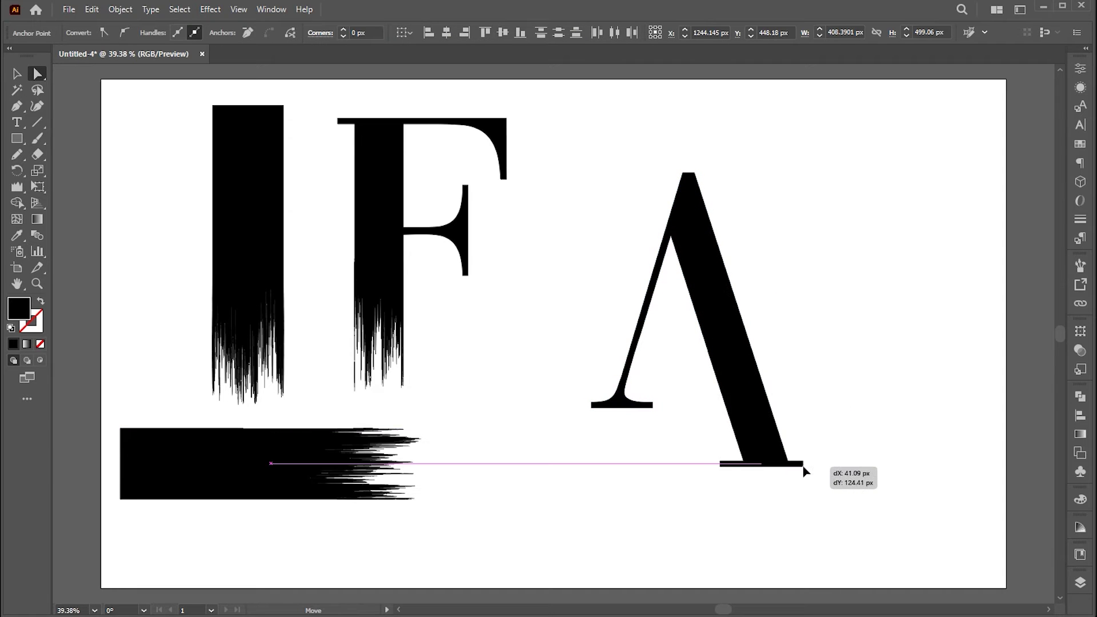
pyautogui.moveTo(789, 414); pyautogui.dragTo(806, 470)
pyautogui.click(835, 419)
pyautogui.hotkey('shift', 'e')
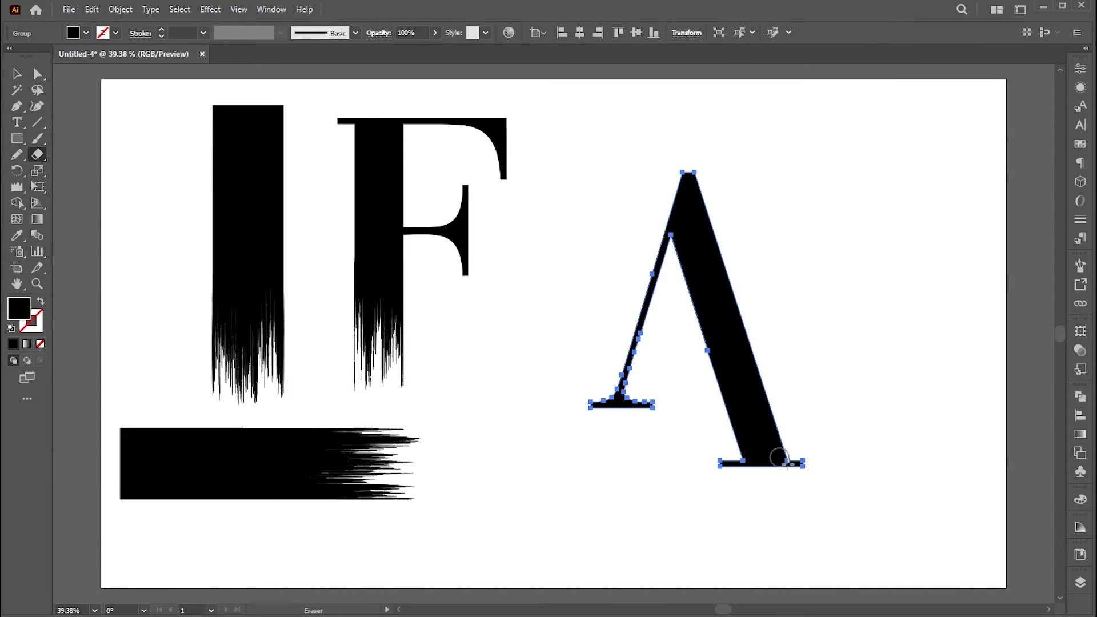
pyautogui.moveTo(898, 524); pyautogui.dragTo(714, 452)
pyautogui.press('v')
# Step: Move the Λ shape up and to the left
pyautogui.press('a')
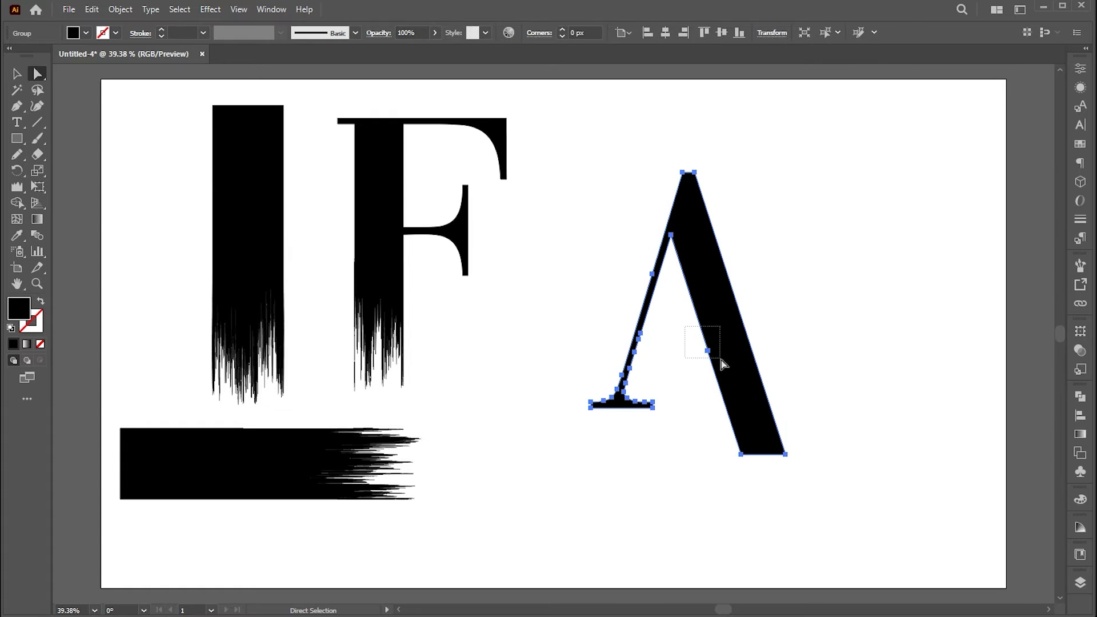
pyautogui.press('v')
pyautogui.click(839, 300)
pyautogui.moveTo(756, 381); pyautogui.dragTo(747, 348)
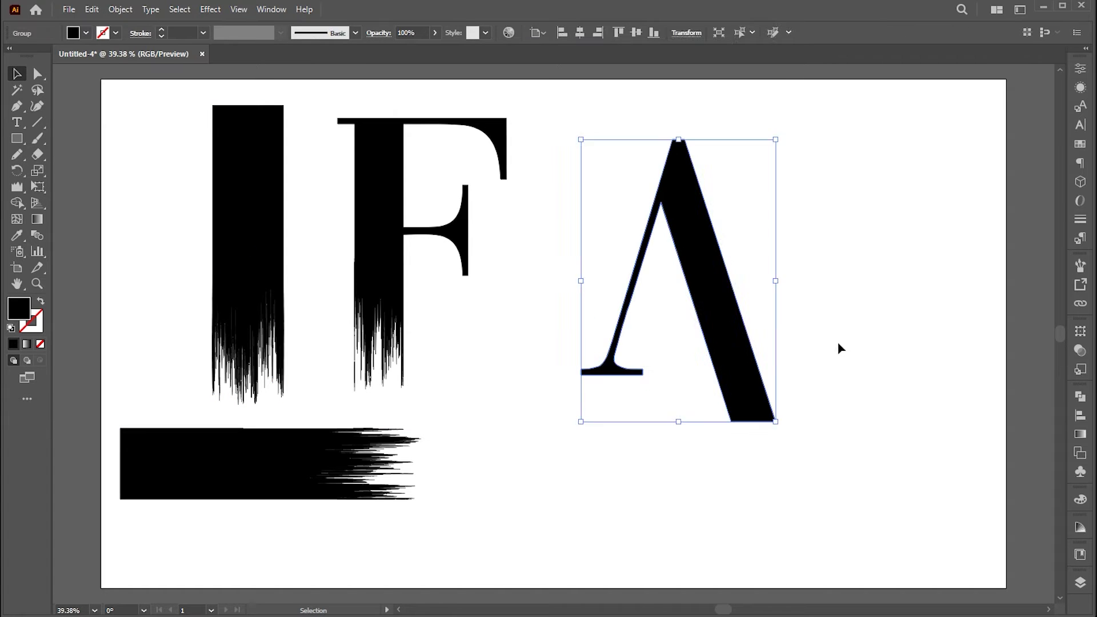
pyautogui.click(798, 297)
pyautogui.click(724, 351)
pyautogui.click(798, 234)
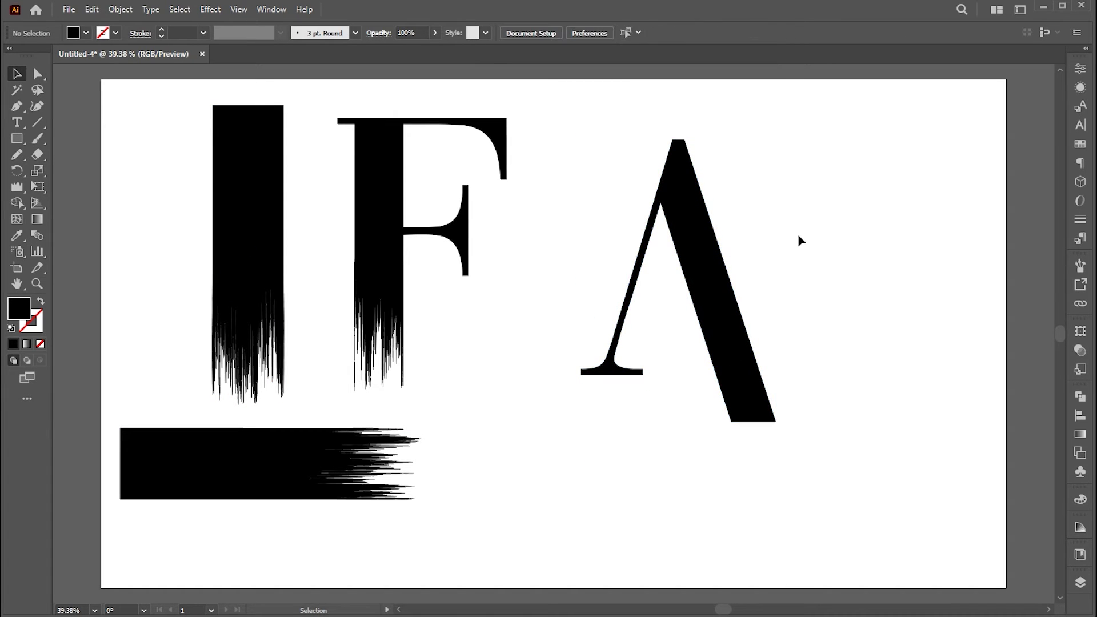
# Step: Widen the Λ's thick right leg slightly and select the whole Λ group
pyautogui.press('a')
pyautogui.click(730, 272)
pyautogui.moveTo(730, 273); pyautogui.dragTo(735, 275)
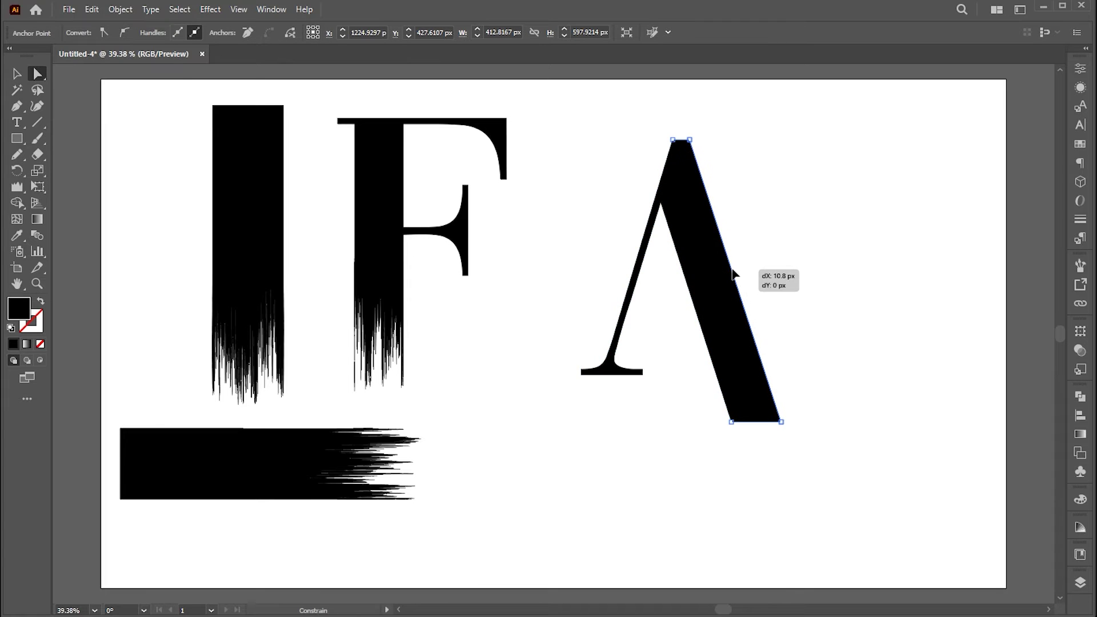
pyautogui.click(827, 274)
pyautogui.press('v')
pyautogui.click(745, 324)
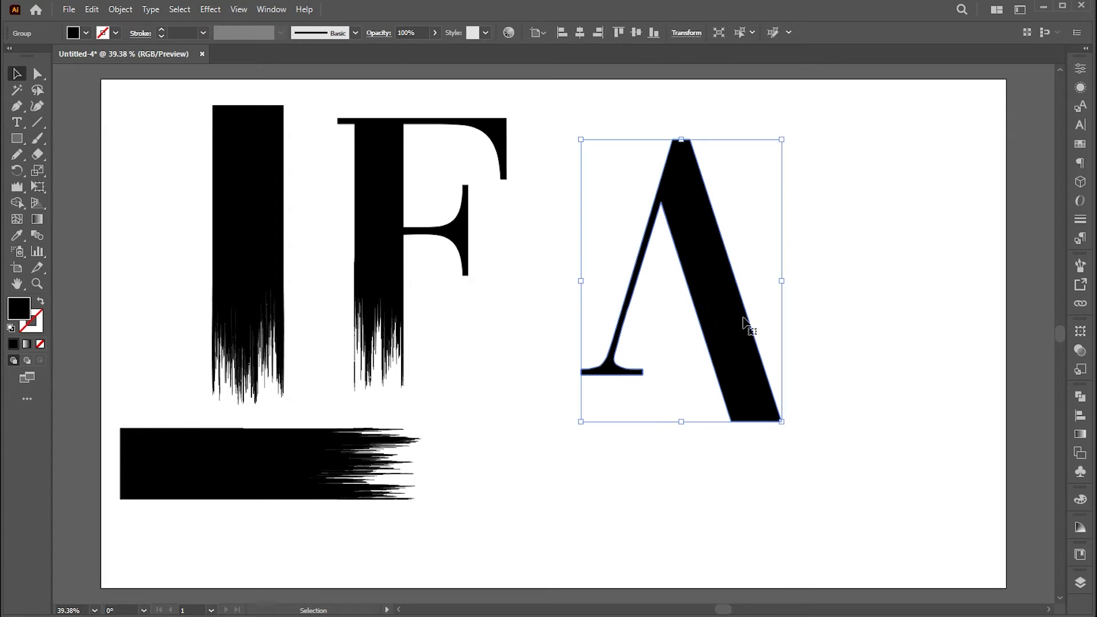
pyautogui.click(37, 122)
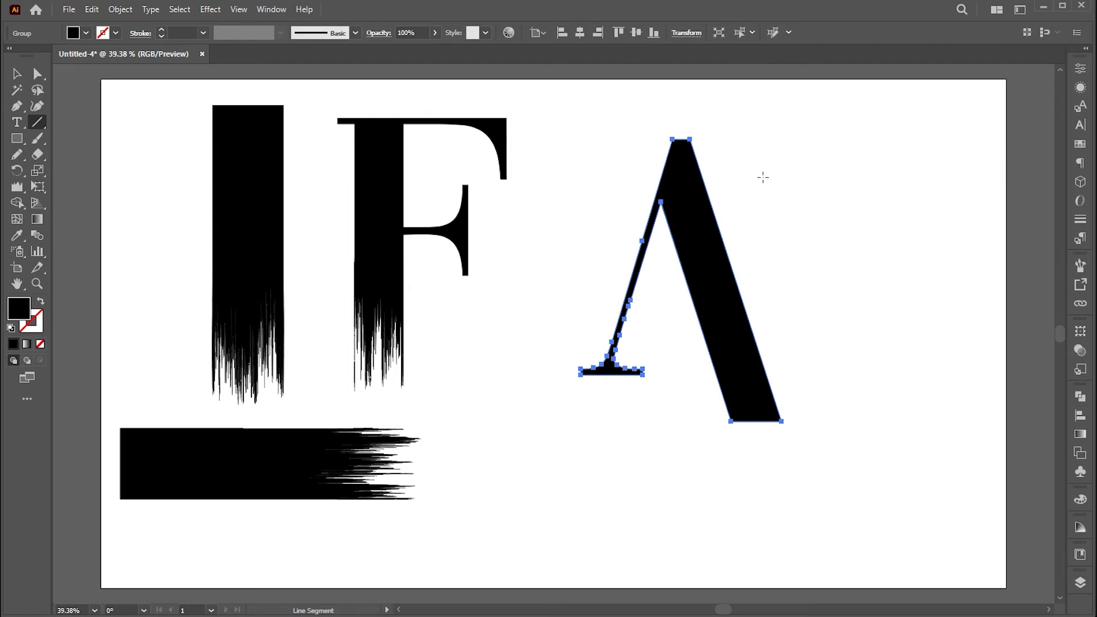
# Step: Draw a 288° line from the Λ's apex along its right edge past the base
pyautogui.moveTo(690, 139); pyautogui.dragTo(795, 439)
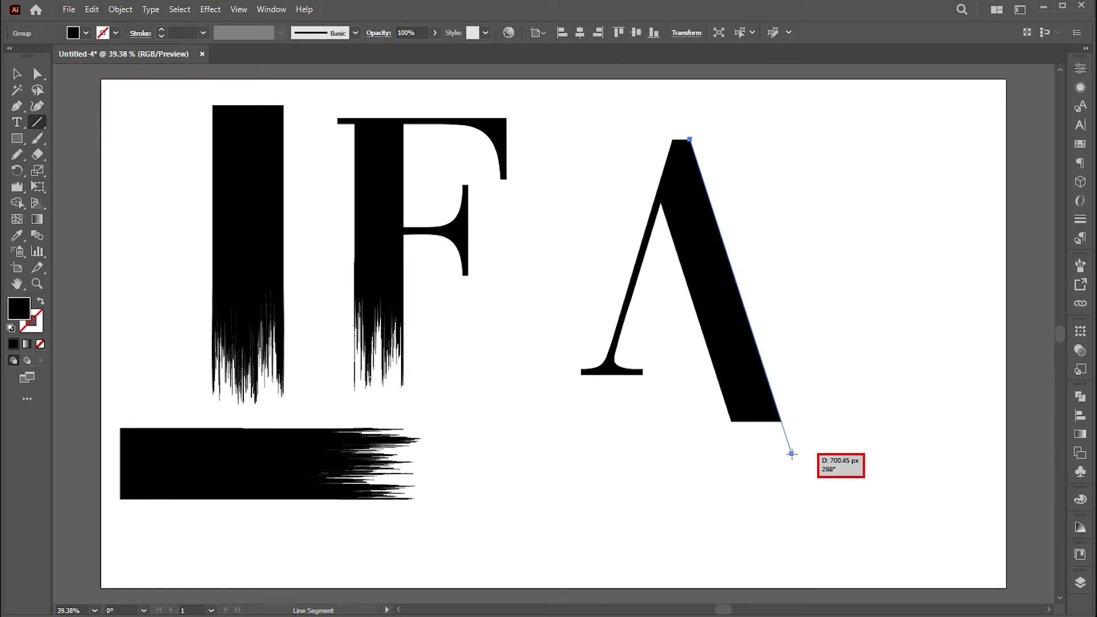
pyautogui.moveTo(792, 453); pyautogui.dragTo(792, 455)
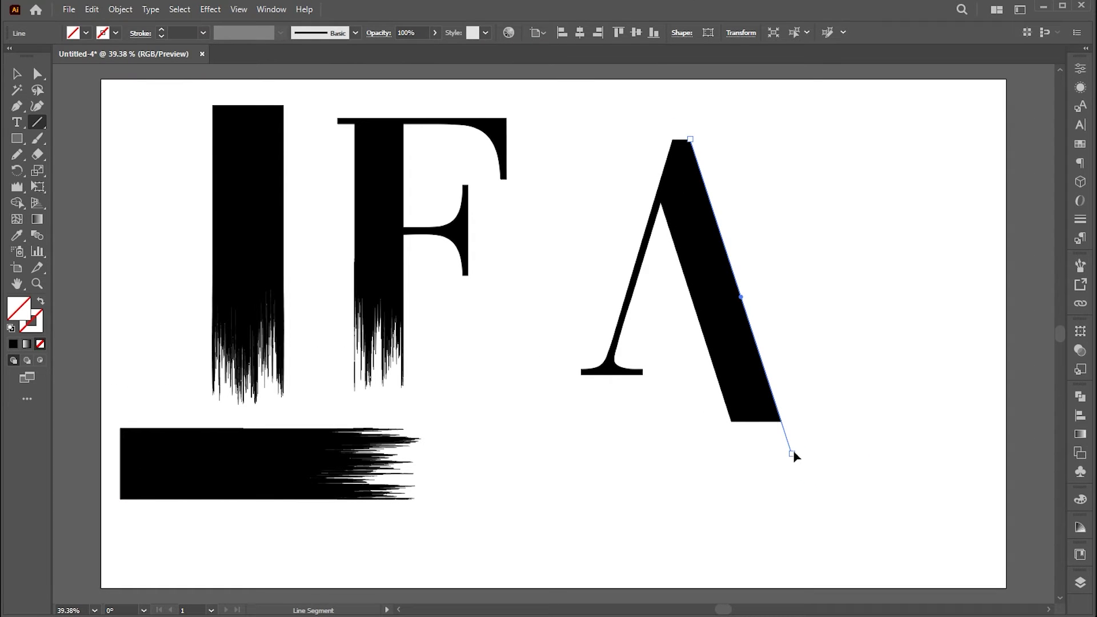
# Step: Set the Wrinkle tool to 288°, 100% horizontal, 0% vertical, and roughen the thick leg's bottom
pyautogui.press('v')
pyautogui.click(800, 446)
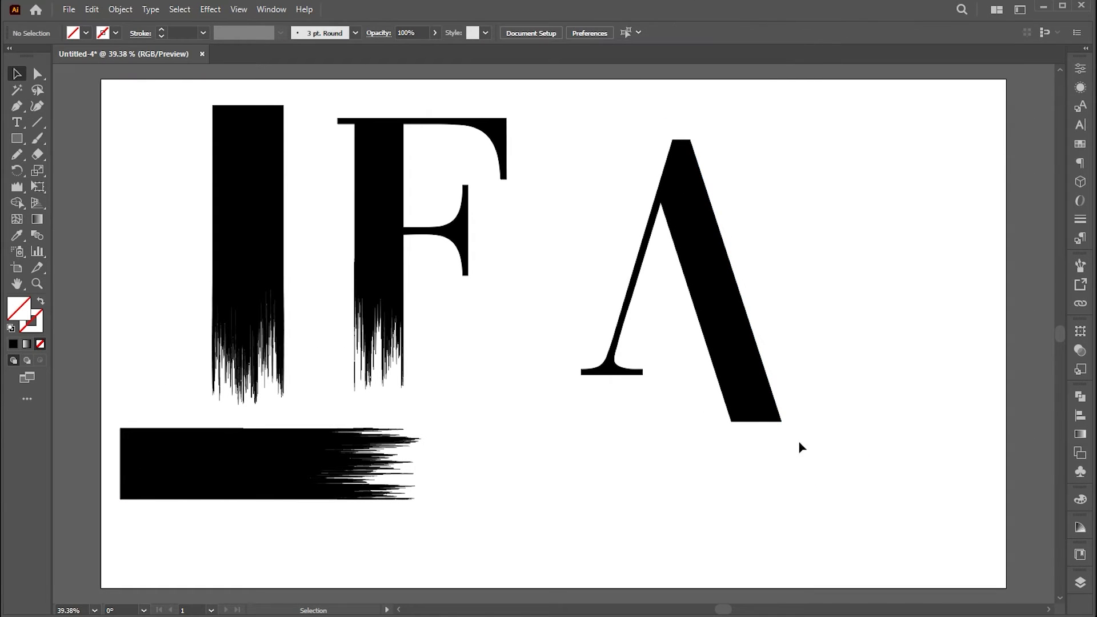
pyautogui.doubleClick(17, 188)
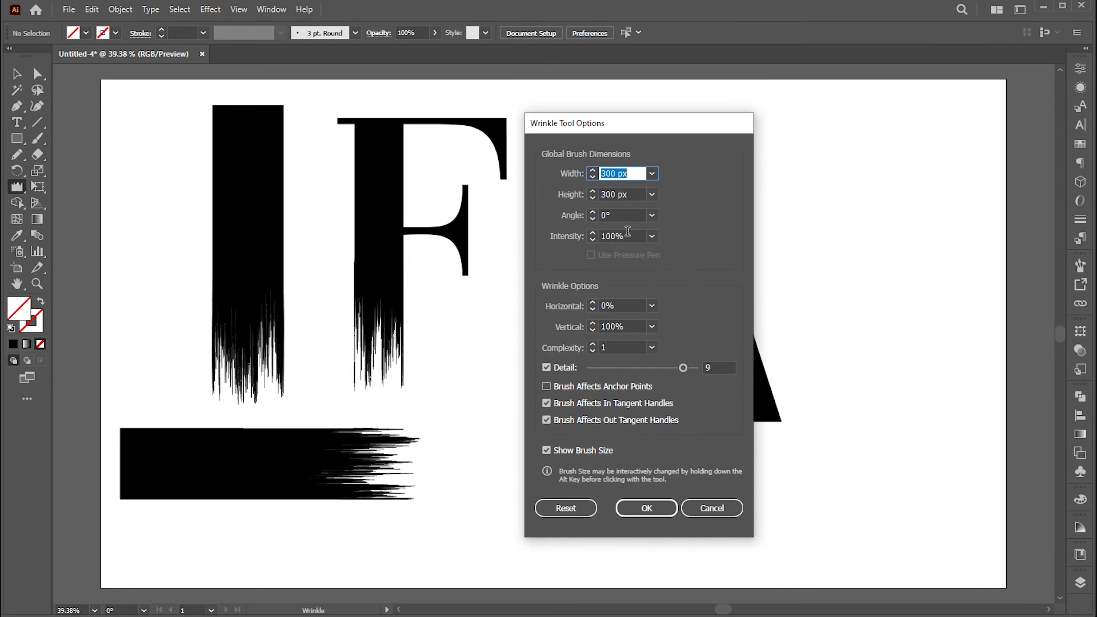
pyautogui.click(576, 214)
pyautogui.write('2')
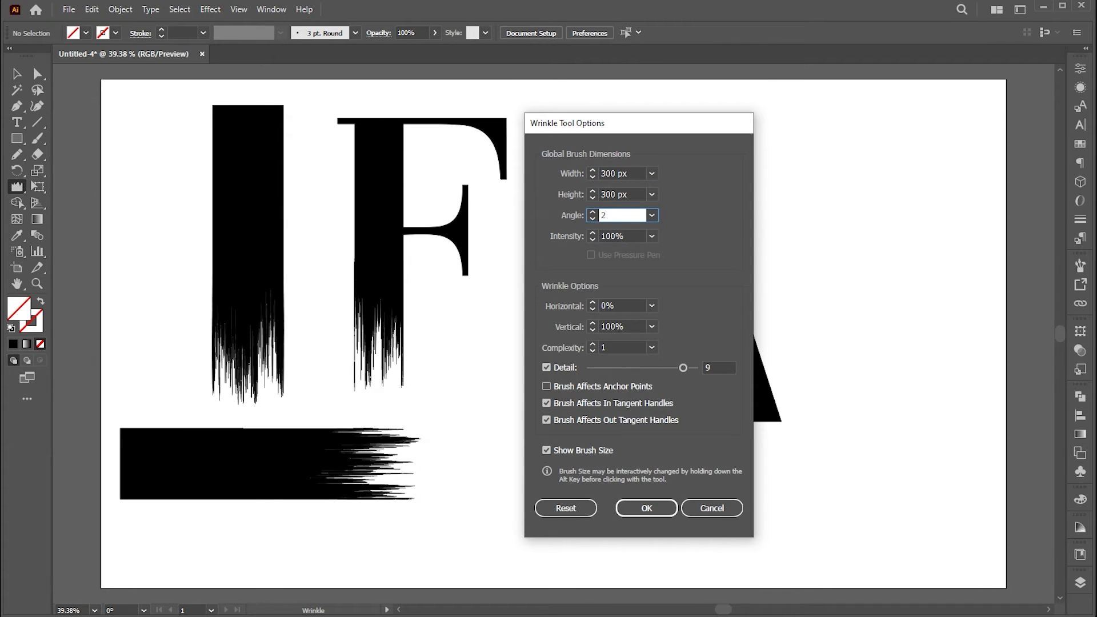
pyautogui.write('88')
pyautogui.click(609, 307)
pyautogui.write('100')
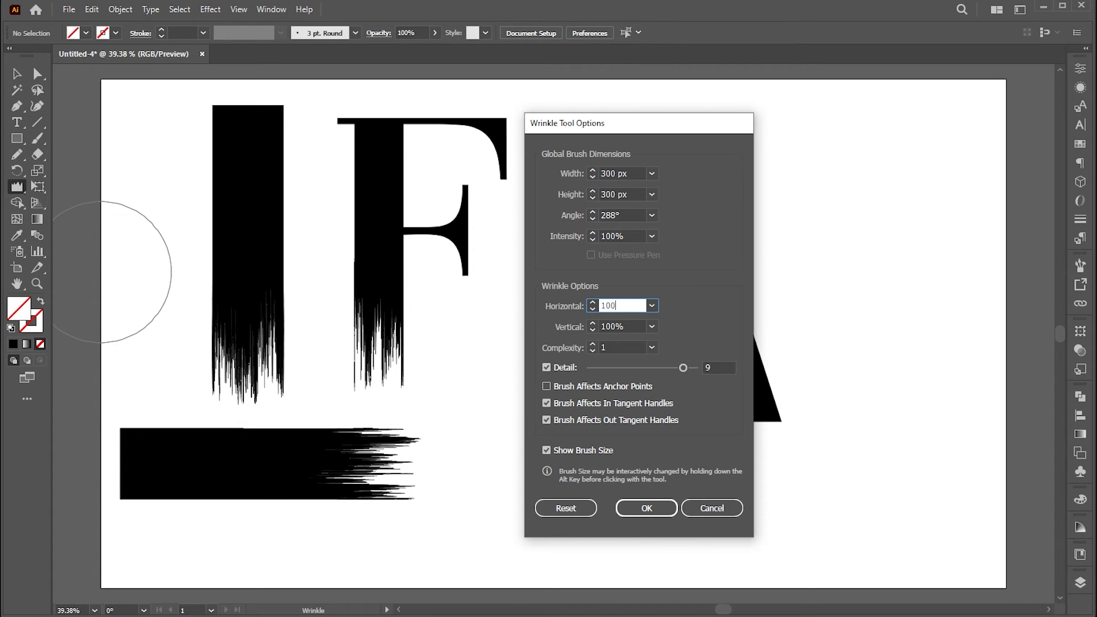
pyautogui.press('Tab')
pyautogui.write('0')
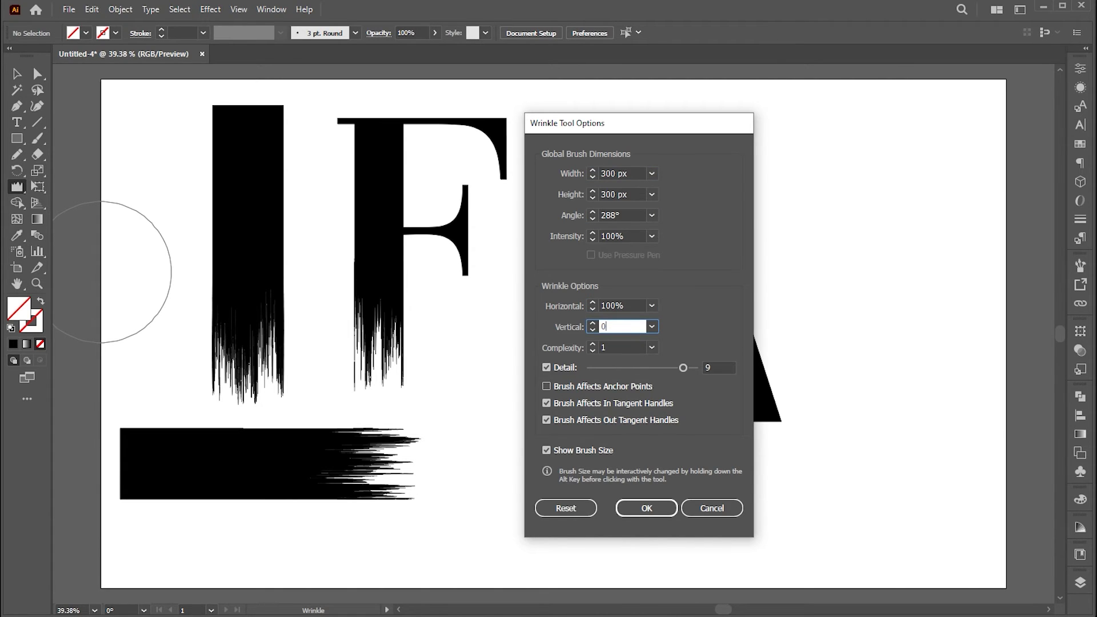
pyautogui.press('Return')
pyautogui.moveTo(766, 396)
pyautogui.mouseDown()
pyautogui.moveTo(740, 399)
pyautogui.moveTo(741, 415)
pyautogui.moveTo(725, 400)
pyautogui.mouseUp()
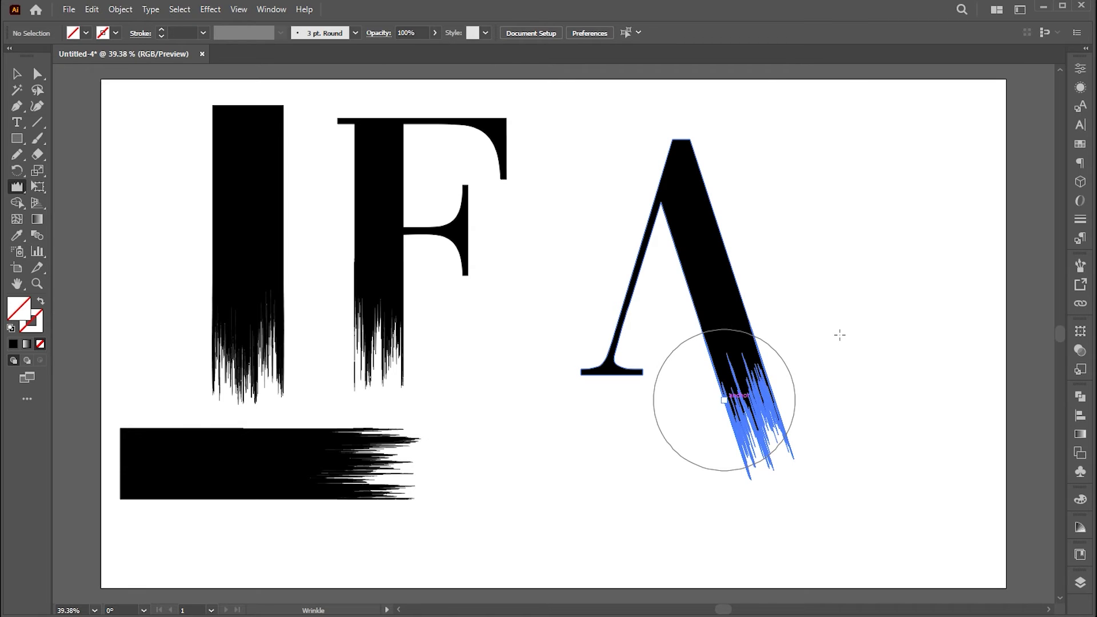
# Step: Select the anchors on the A's lower right leg and drag them upward
pyautogui.press('v')
pyautogui.click(839, 340)
pyautogui.press('a')
pyautogui.moveTo(857, 312); pyautogui.dragTo(696, 513)
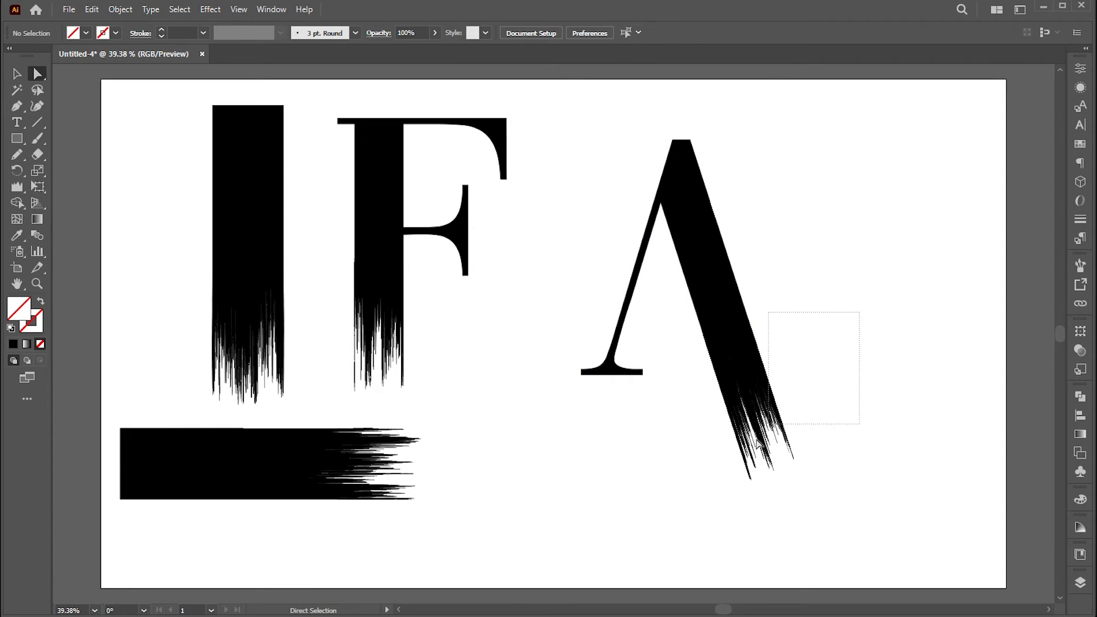
pyautogui.moveTo(704, 334)
pyautogui.mouseDown()
pyautogui.moveTo(696, 265)
pyautogui.moveTo(613, 263)
pyautogui.mouseUp()
pyautogui.click(824, 288)
pyautogui.press('v')
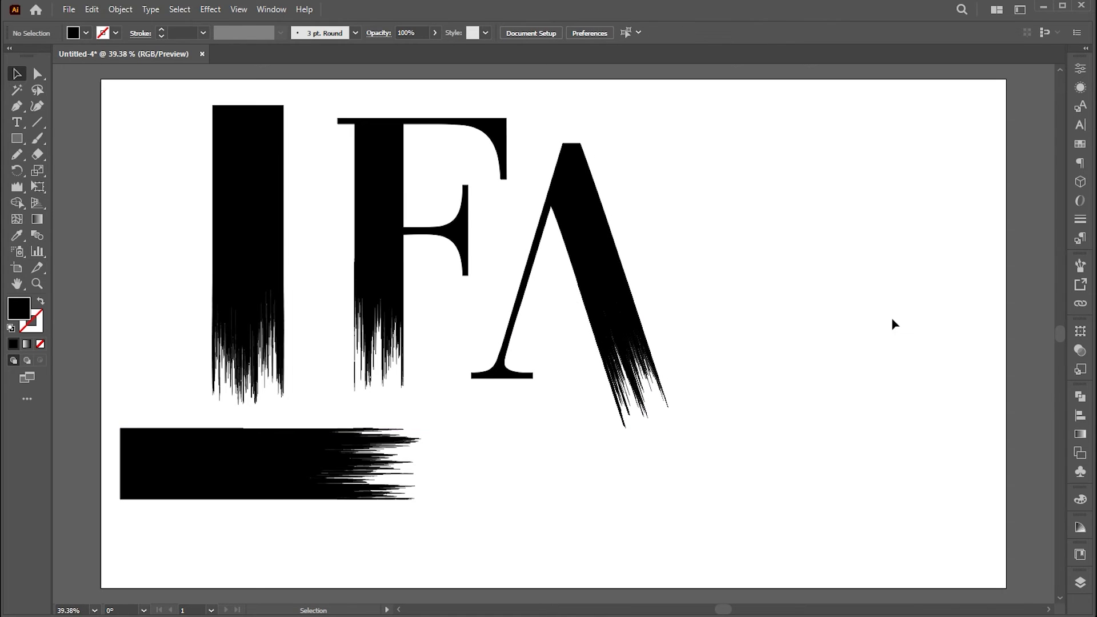
# Step: Place a serif K right of the A, enlarge it, and convert it to outlines
pyautogui.press('t')
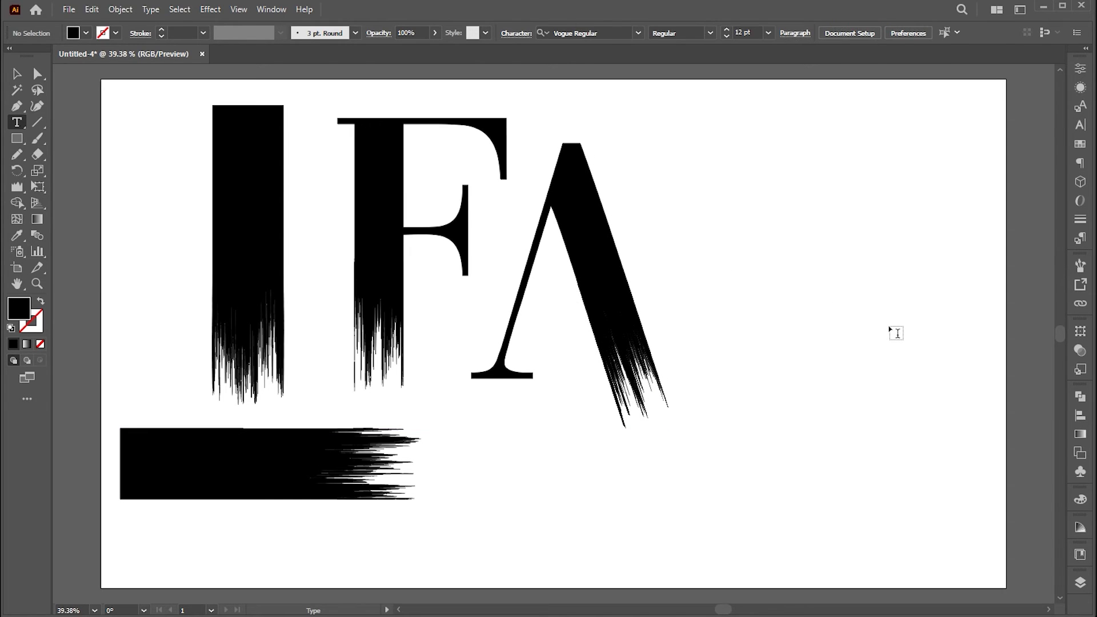
pyautogui.click(716, 259)
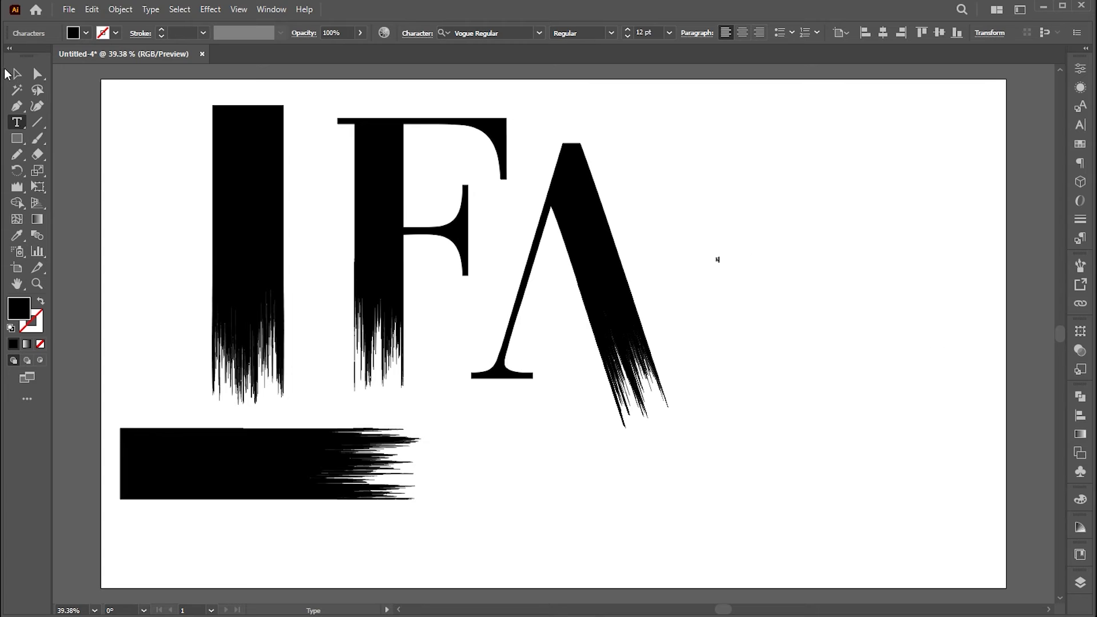
pyautogui.click(15, 74)
pyautogui.moveTo(728, 268); pyautogui.dragTo(755, 300)
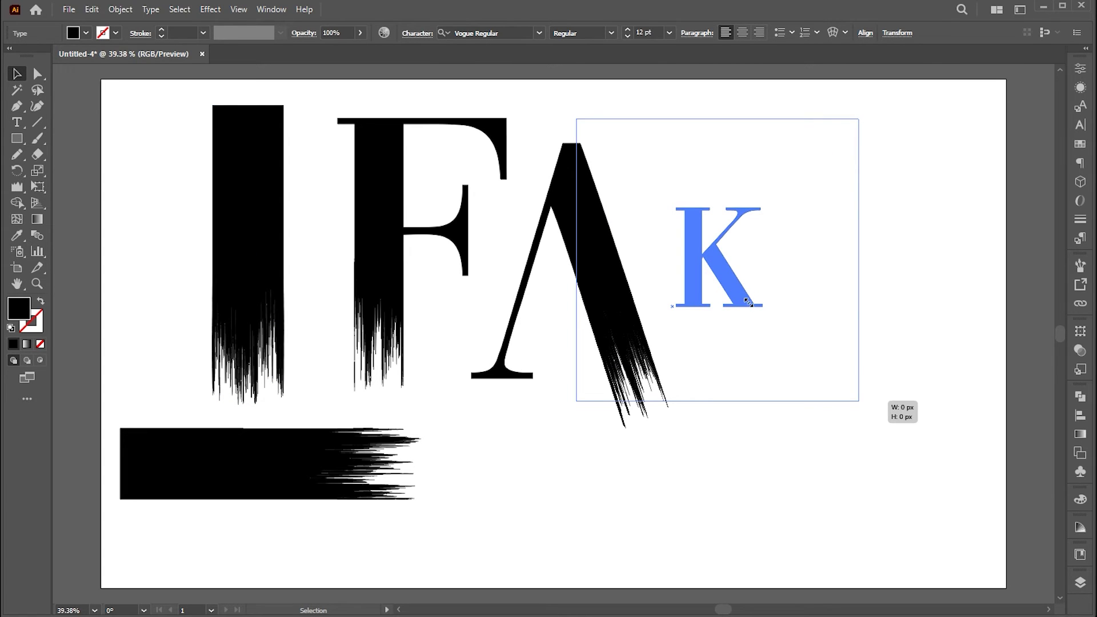
pyautogui.moveTo(743, 301); pyautogui.dragTo(807, 331)
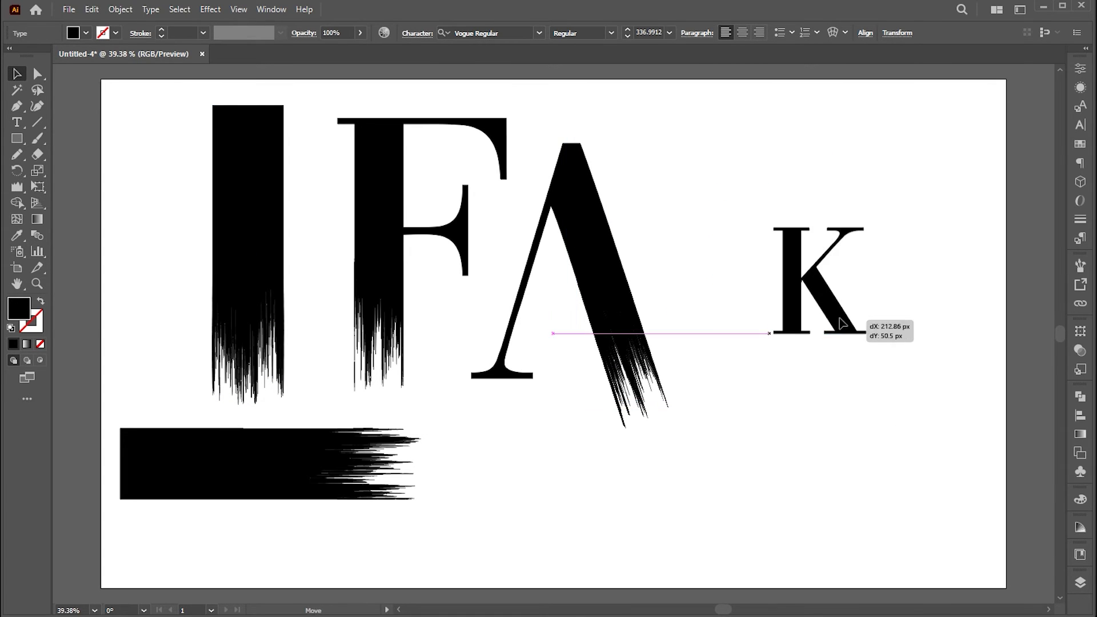
pyautogui.moveTo(796, 282)
pyautogui.mouseDown()
pyautogui.moveTo(926, 261)
pyautogui.moveTo(894, 260)
pyautogui.mouseUp()
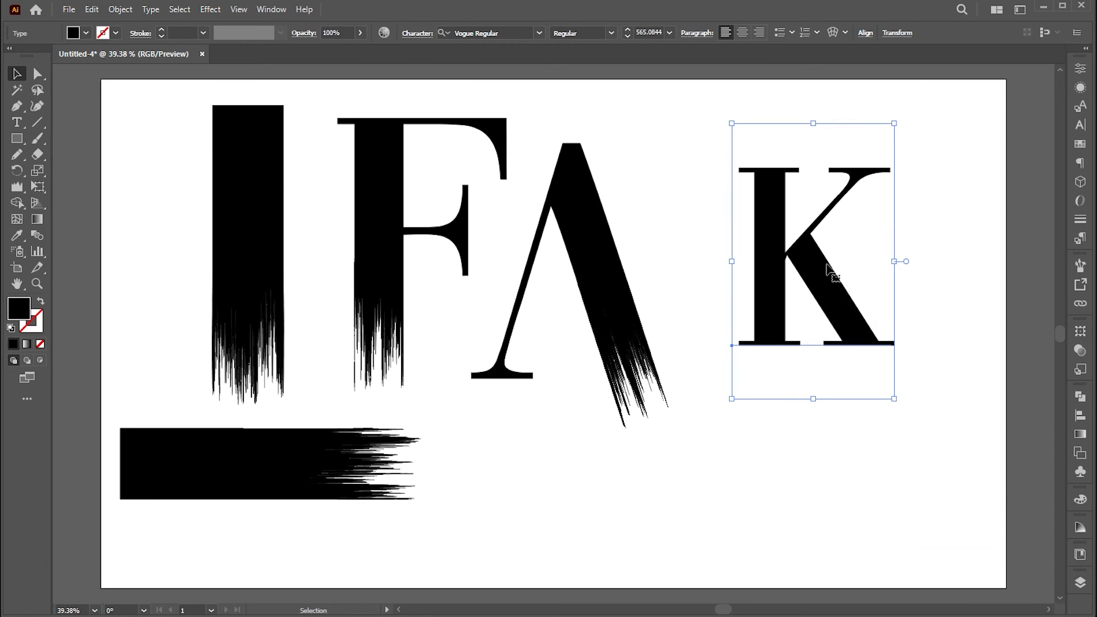
pyautogui.rightClick(824, 265)
pyautogui.click(875, 440)
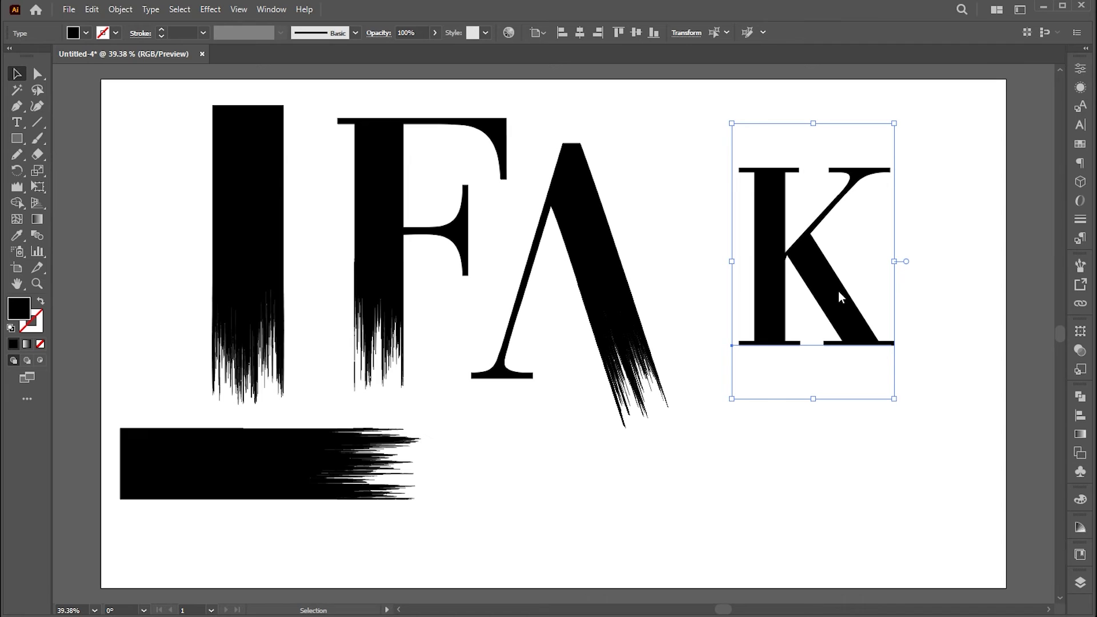
pyautogui.hotkey('shift', 'ctrl', 'o')
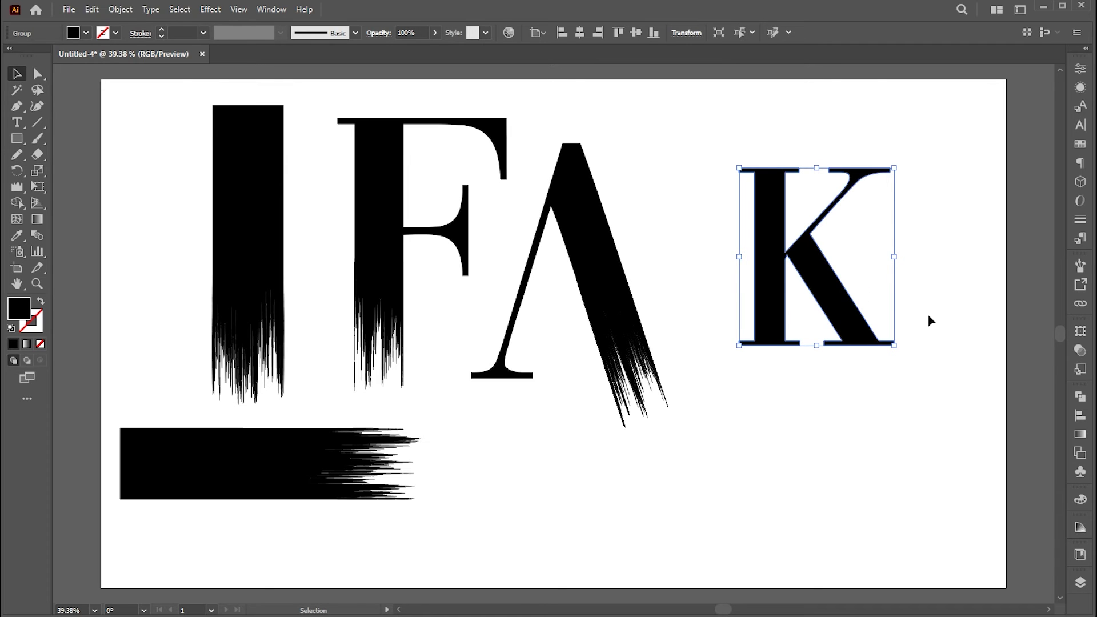
# Step: Erase the serif from the K's lower-right leg
pyautogui.hotkey('shift', 'e')
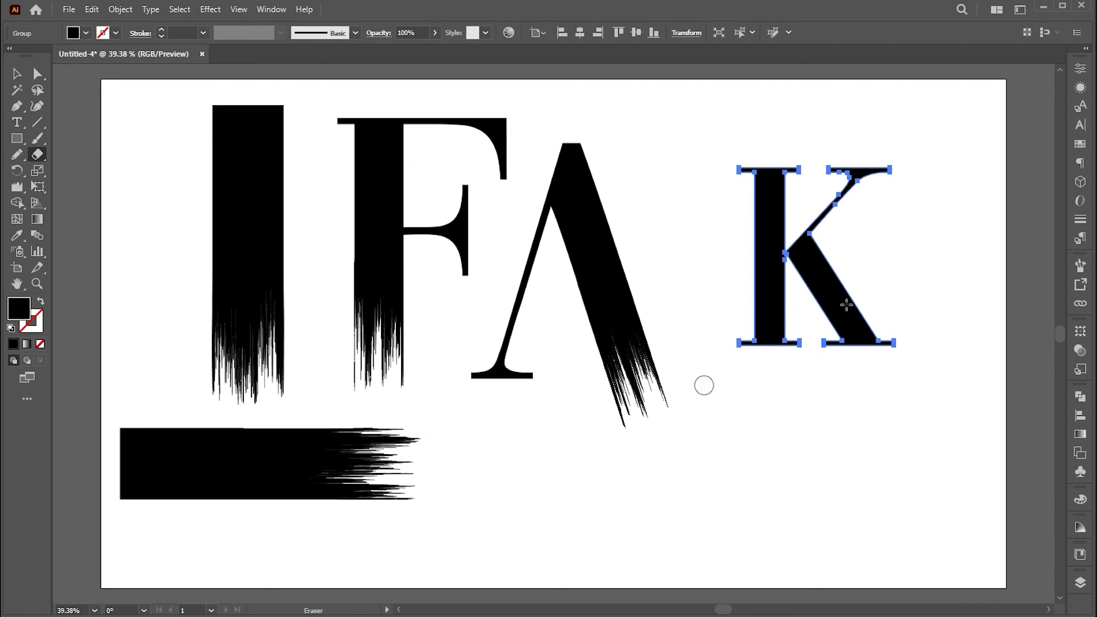
pyautogui.moveTo(932, 385)
pyautogui.mouseDown()
pyautogui.moveTo(815, 337)
pyautogui.moveTo(892, 382)
pyautogui.mouseUp()
pyautogui.press('a')
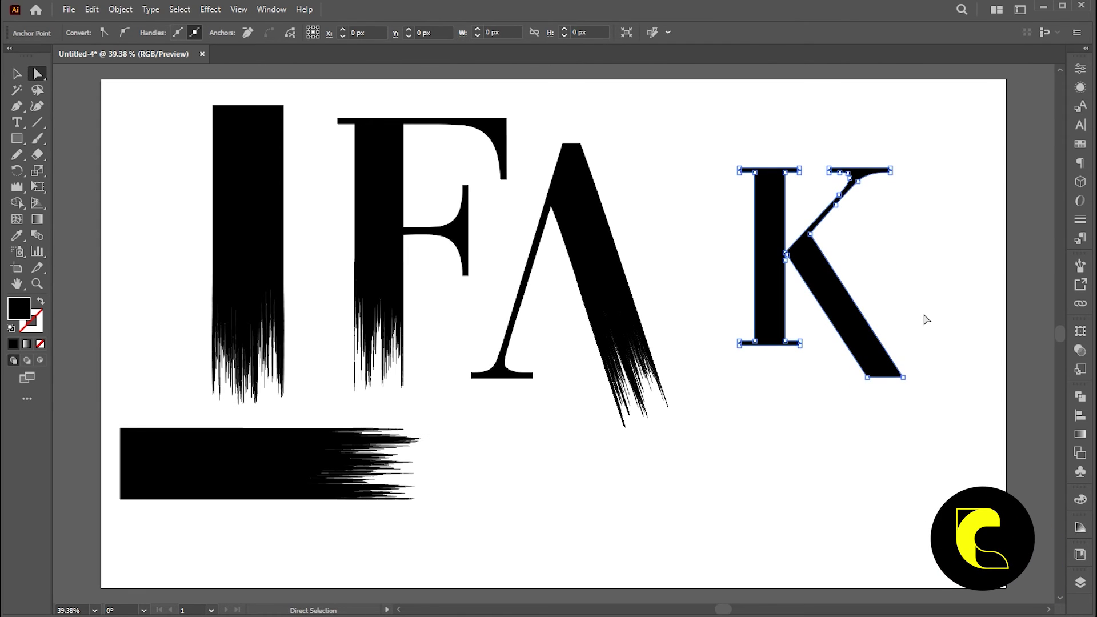
pyautogui.click(871, 297)
pyautogui.press('v')
# Step: Drag the lower-right leg's edge and corner anchors further down-right
pyautogui.press('a')
pyautogui.moveTo(851, 318); pyautogui.dragTo(871, 300)
pyautogui.click(918, 375)
pyautogui.moveTo(908, 360); pyautogui.dragTo(923, 384)
pyautogui.click(934, 356)
pyautogui.press('v')
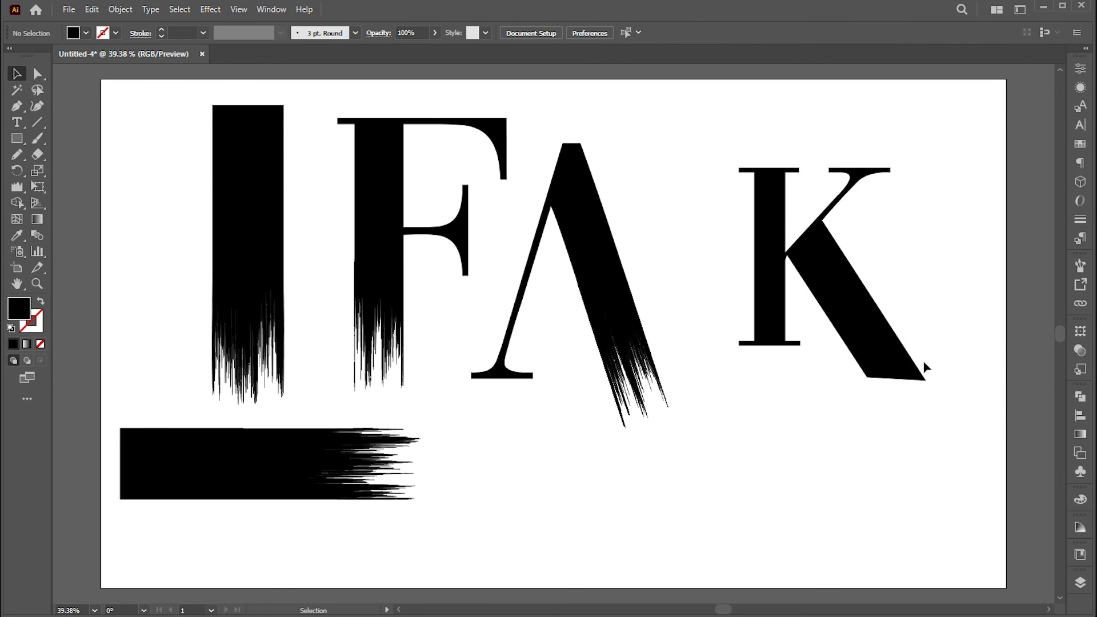
# Step: Draw a line along the K's leg edge, then delete it and reselect the K
pyautogui.click(883, 374)
pyautogui.click(38, 122)
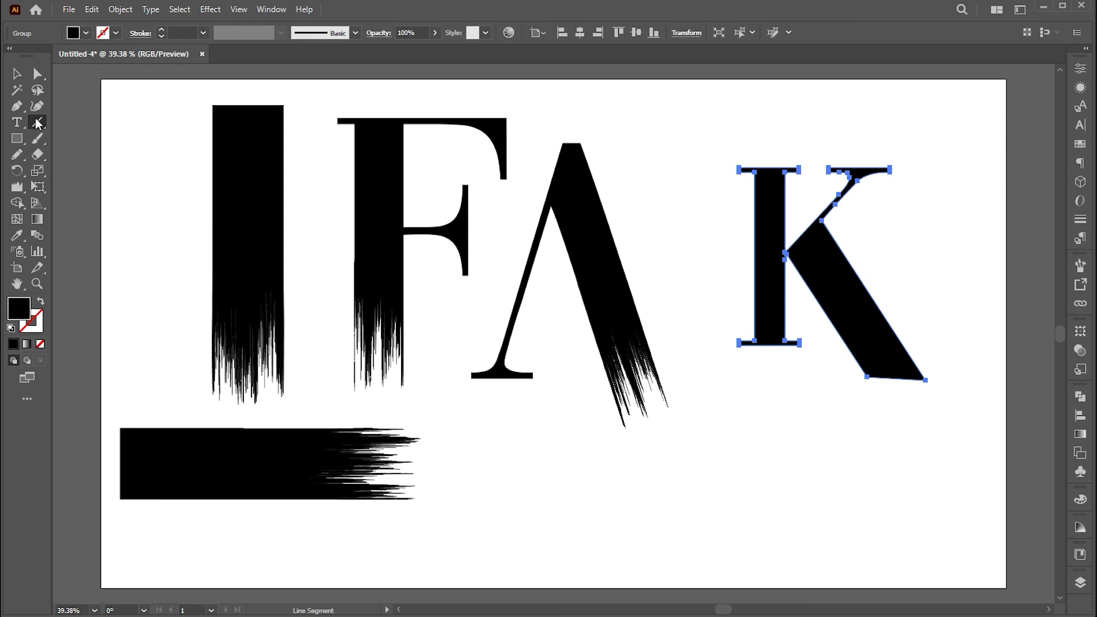
pyautogui.moveTo(821, 221); pyautogui.dragTo(951, 418)
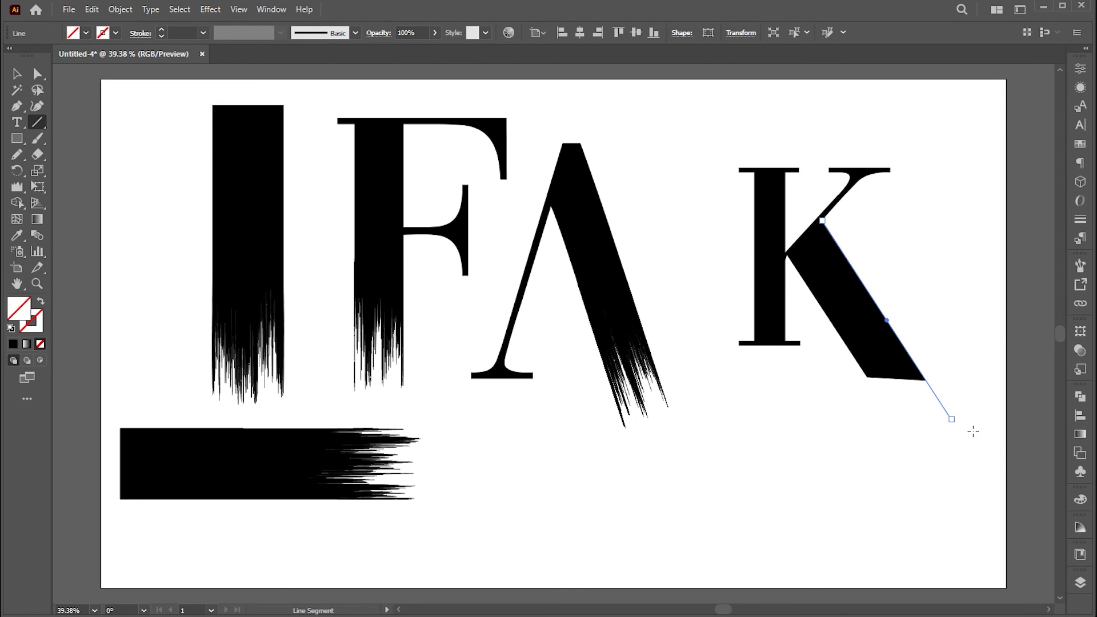
pyautogui.press('v')
pyautogui.press('Delete')
pyautogui.click(894, 363)
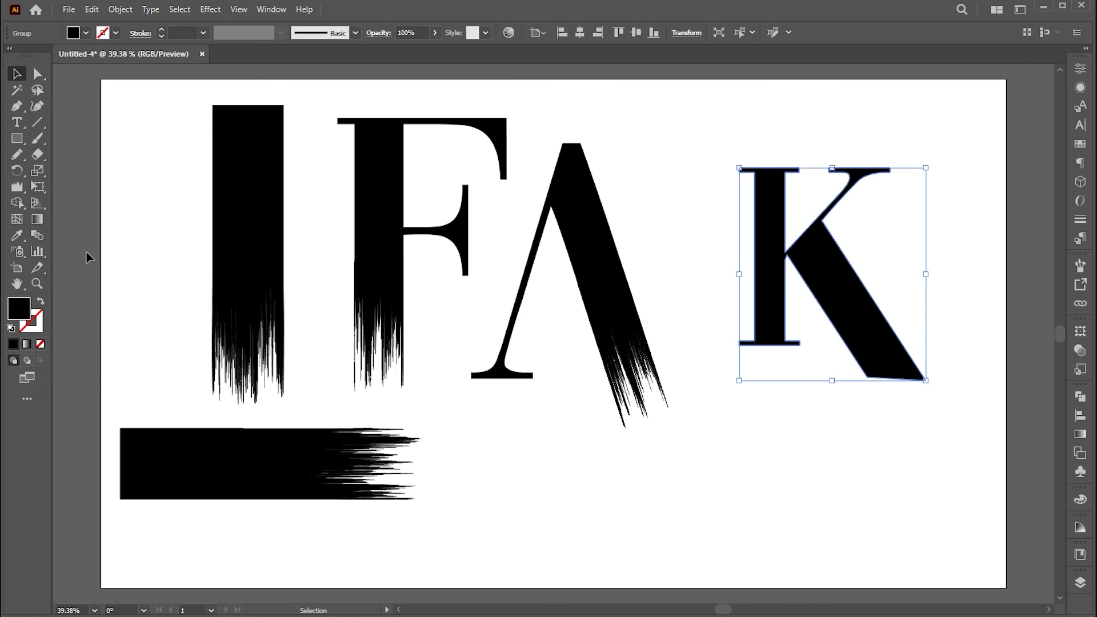
# Step: Set the Wrinkle angle to 45° and roughen the K's lower-right leg into jagged spikes
pyautogui.click(19, 191)
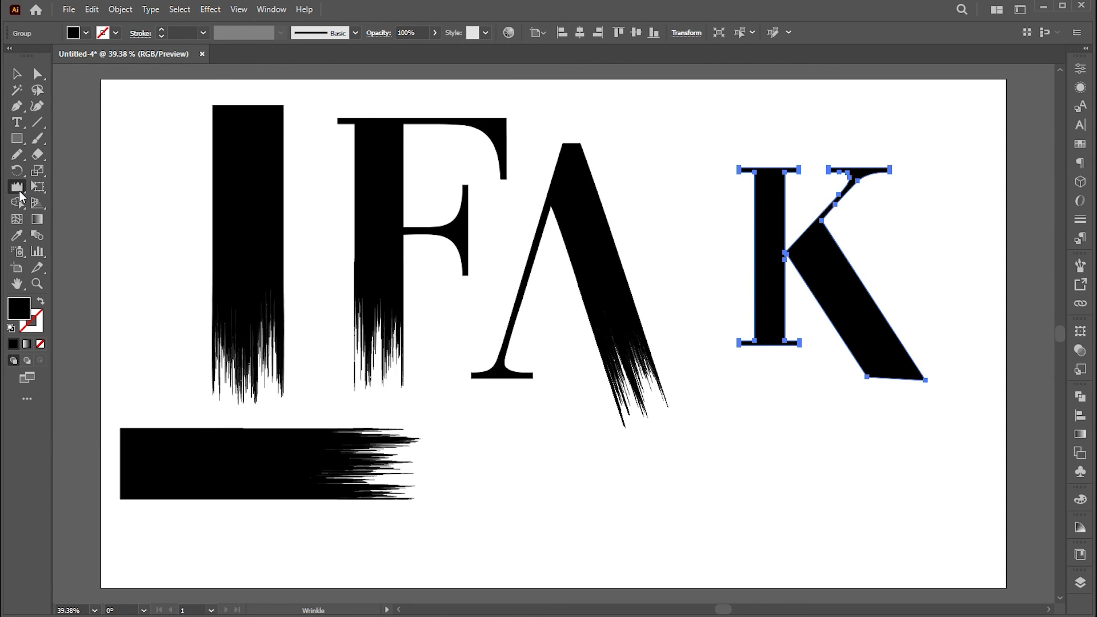
pyautogui.doubleClick(19, 191)
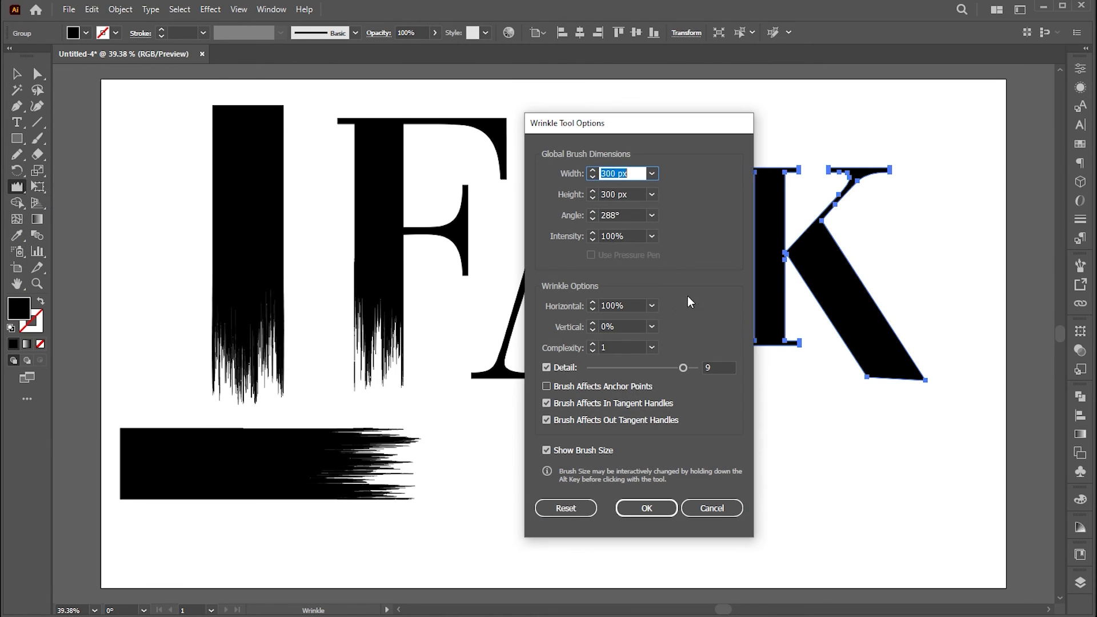
pyautogui.doubleClick(622, 215)
pyautogui.write('45')
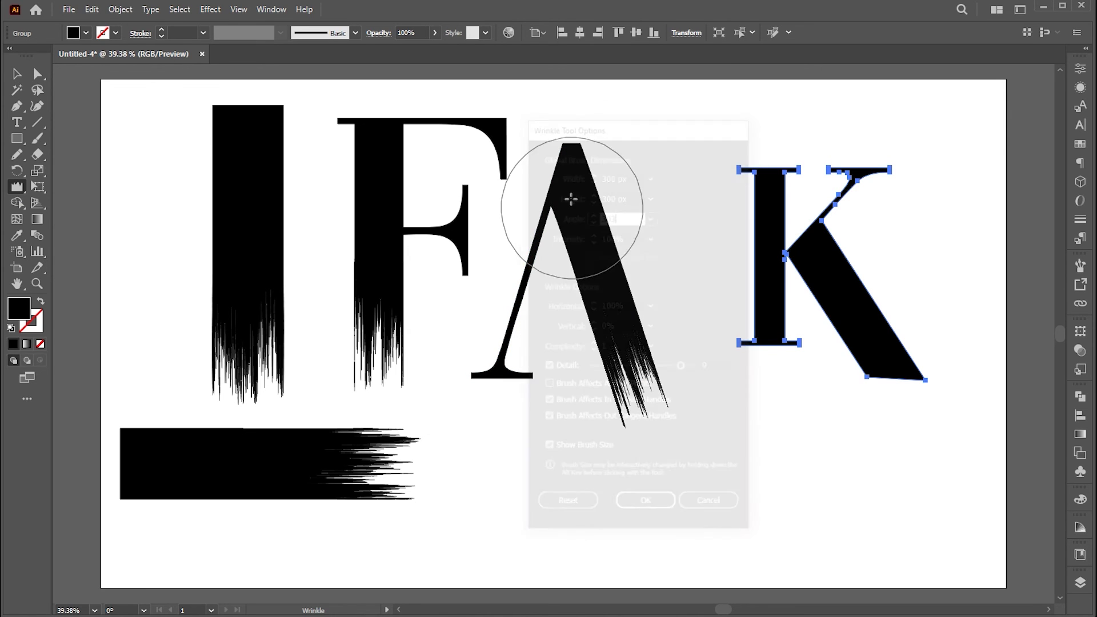
pyautogui.moveTo(933, 380)
pyautogui.mouseDown()
pyautogui.moveTo(896, 378)
pyautogui.moveTo(915, 390)
pyautogui.moveTo(906, 399)
pyautogui.mouseUp()
# Step: Nudge the K left and drag its left-edge anchors slightly further left
pyautogui.press('v')
pyautogui.click(936, 289)
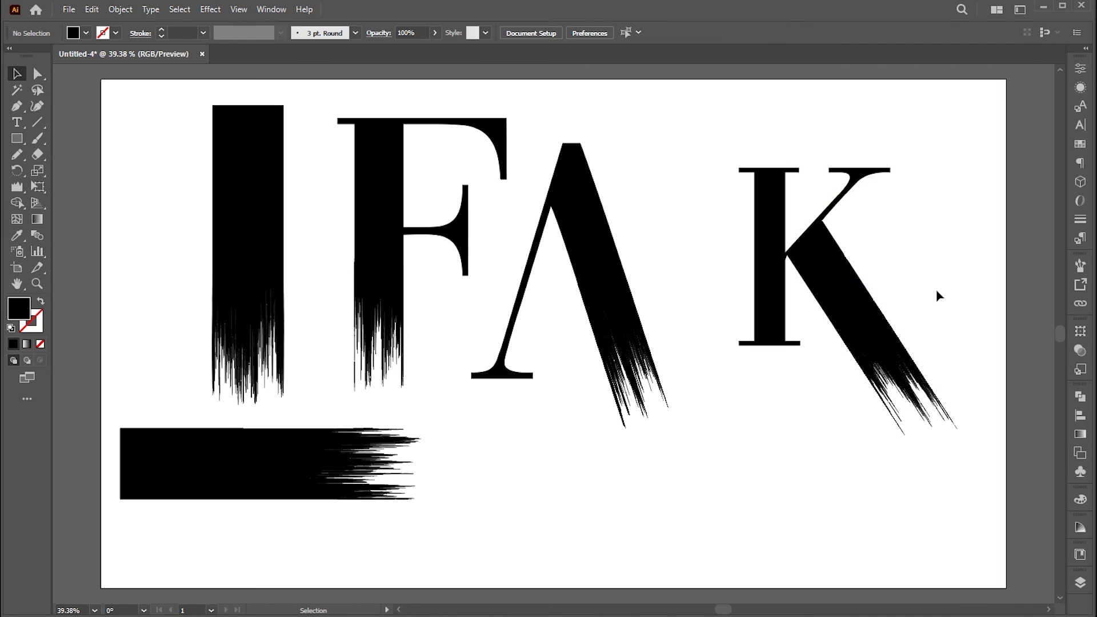
pyautogui.moveTo(913, 336); pyautogui.dragTo(890, 345)
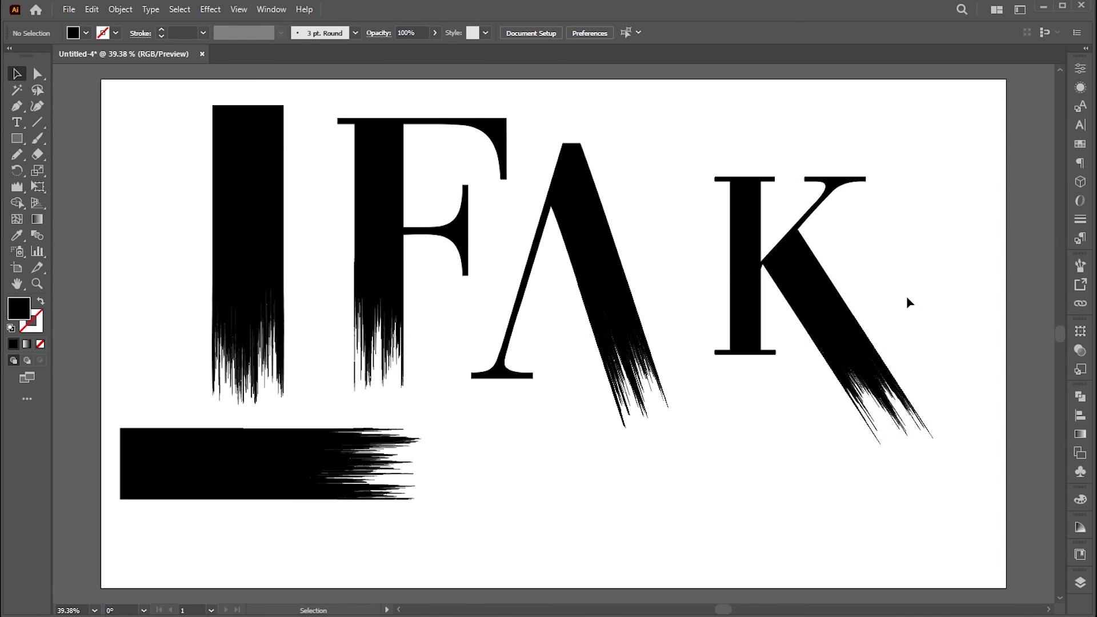
pyautogui.moveTo(778, 247); pyautogui.dragTo(793, 245)
pyautogui.press('a')
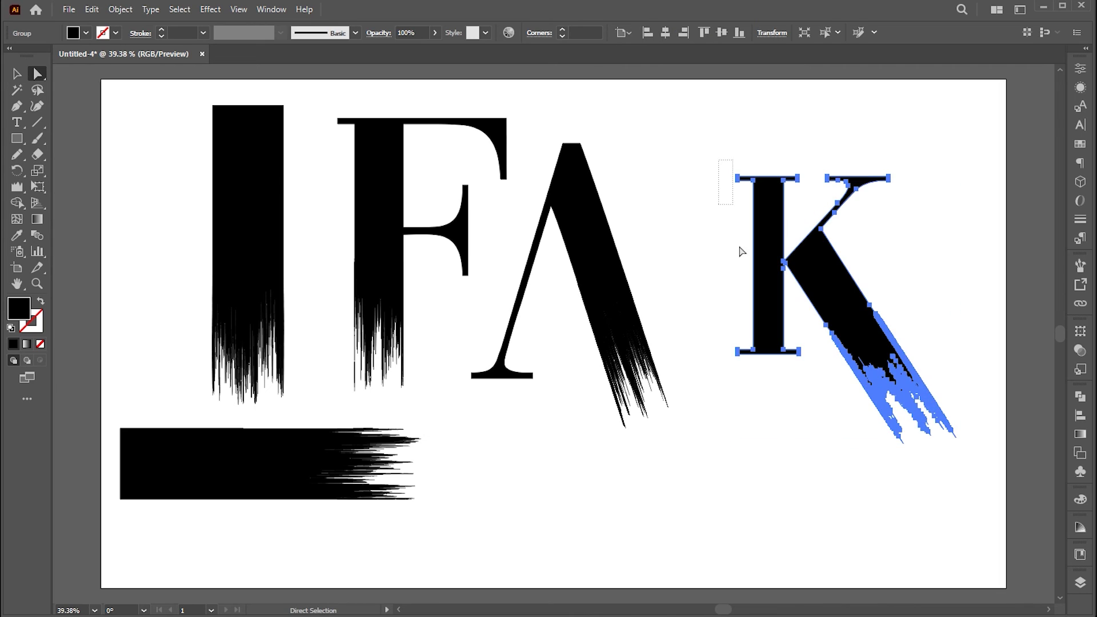
pyautogui.click(739, 352)
pyautogui.moveTo(742, 354); pyautogui.dragTo(733, 353)
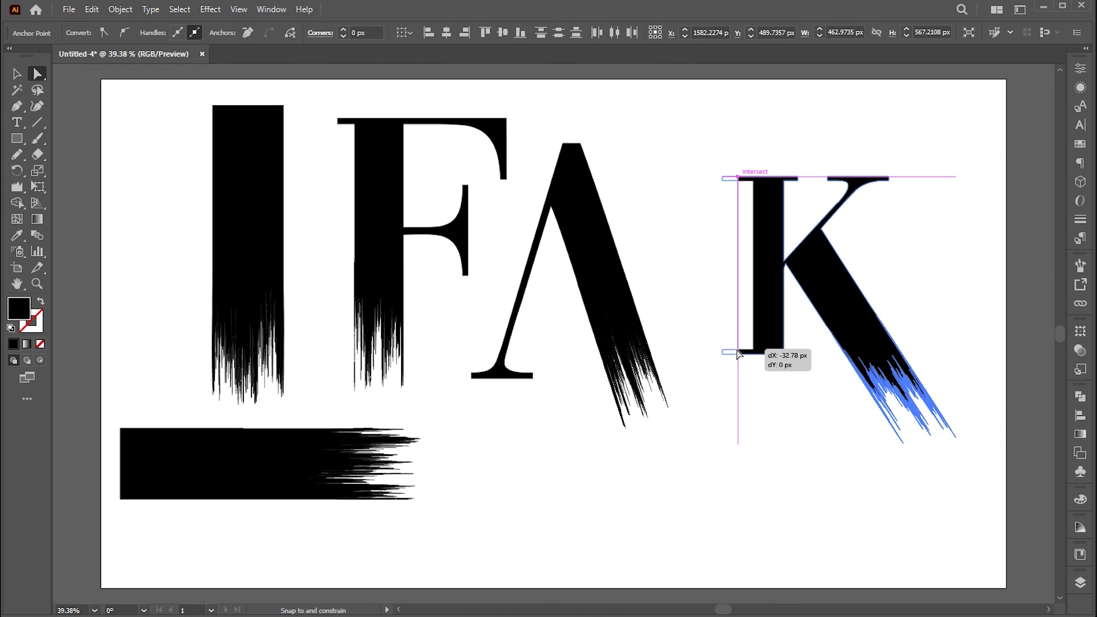
pyautogui.click(783, 433)
pyautogui.press('v')
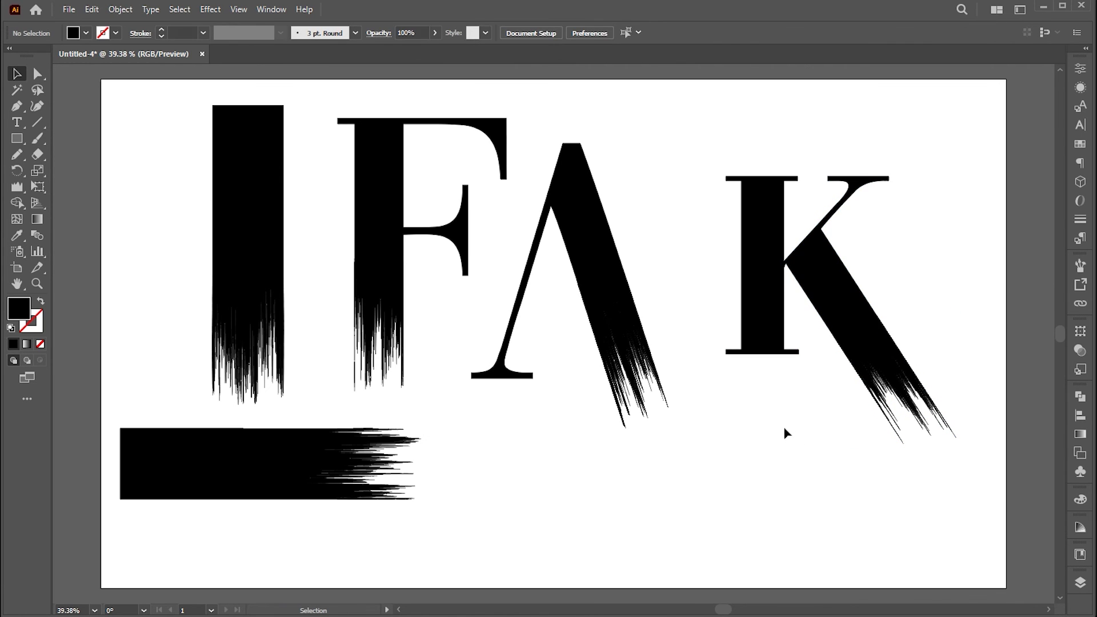